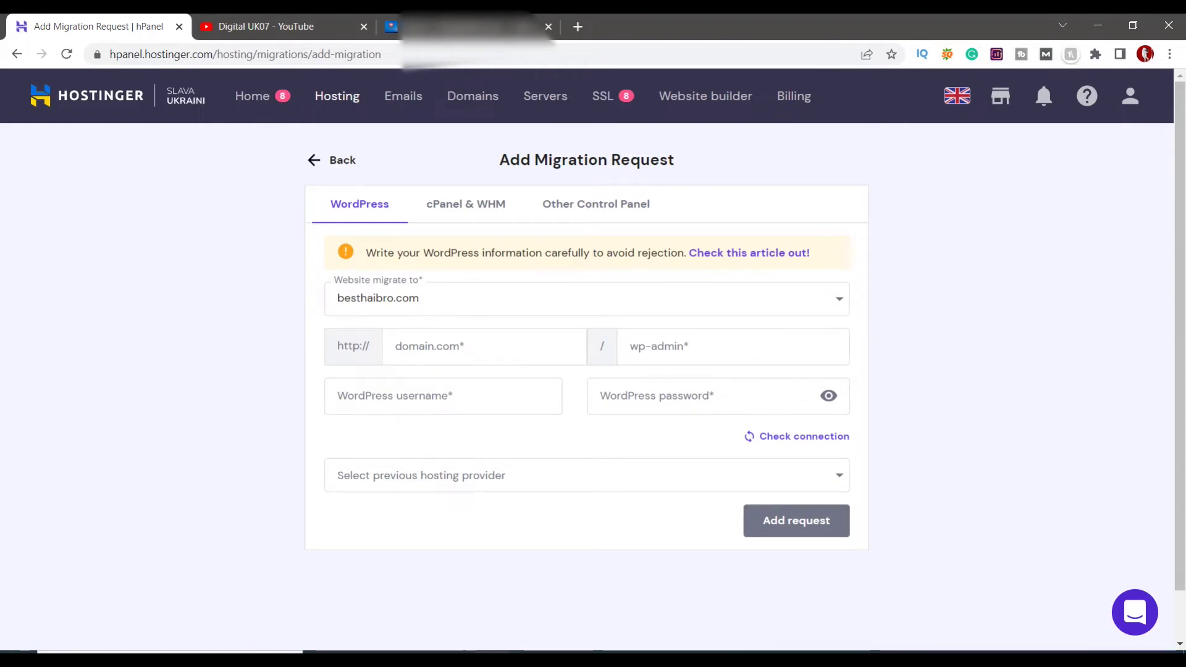
Go to the hPanel home page and open the management page of the Premium Shared Hosting plan
click(242, 102)
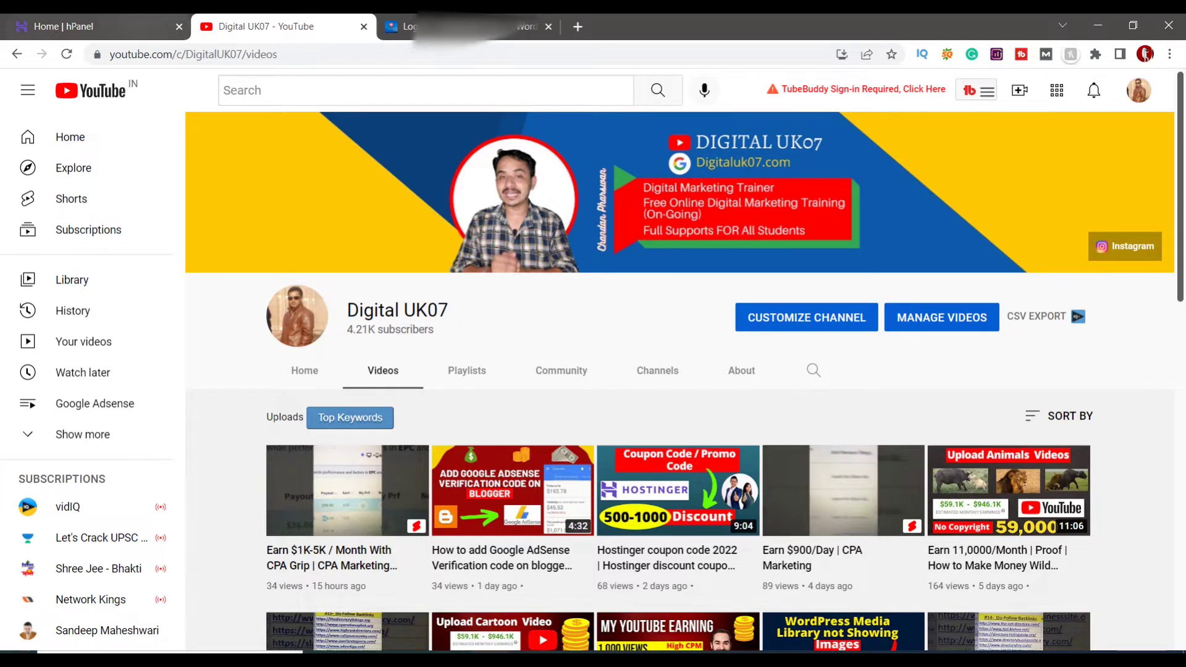
click(137, 21)
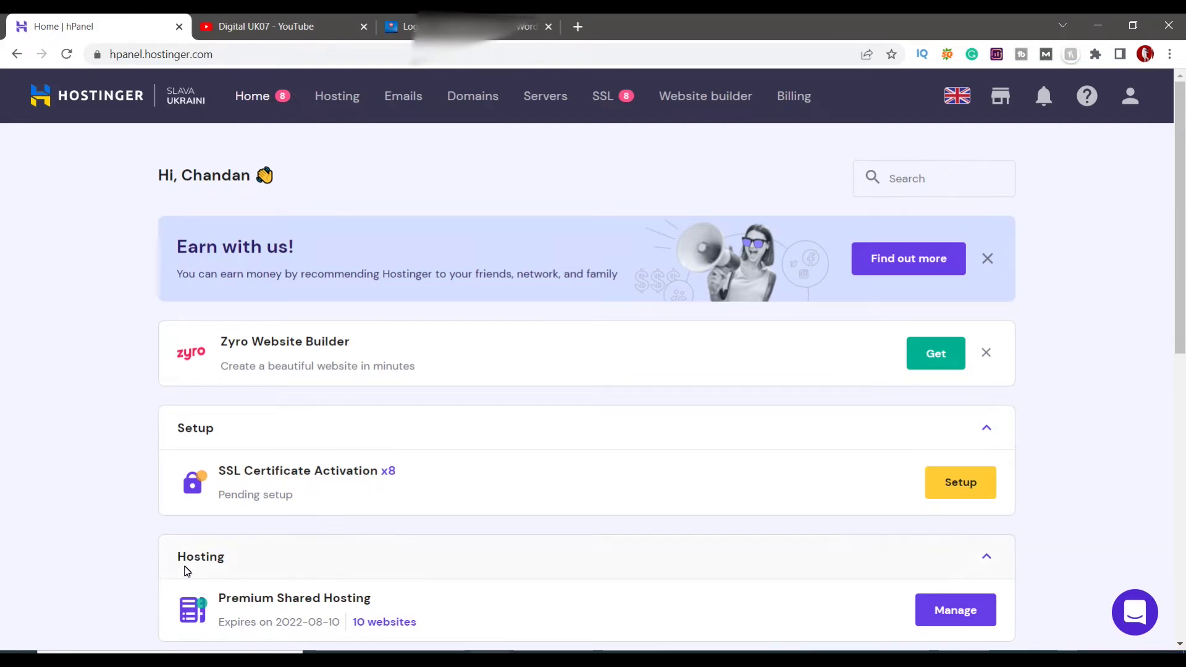
click(957, 617)
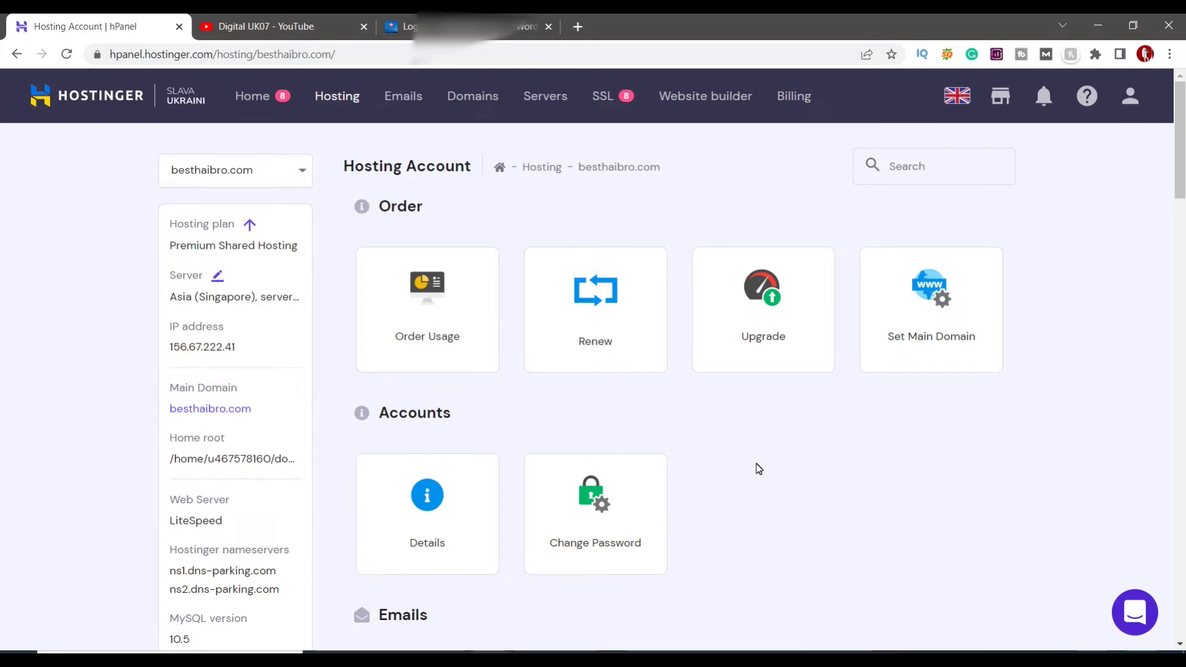
Start adding a new website to the plan, fill in its domain name and generate a password for it
click(301, 171)
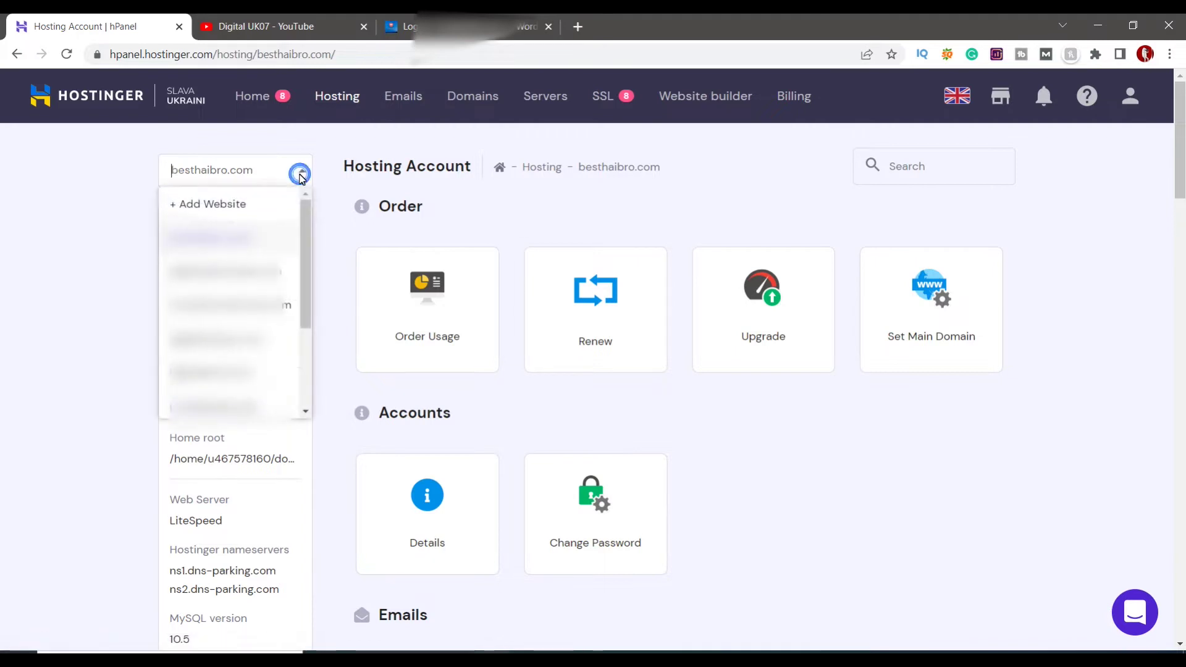
click(198, 206)
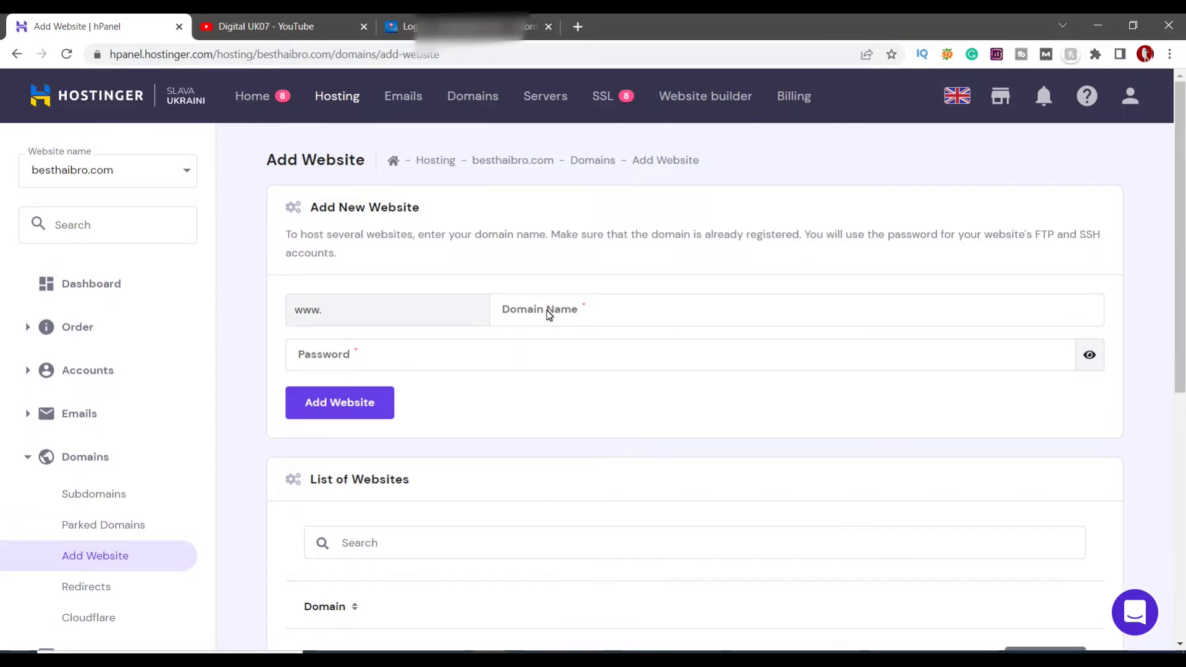
click(548, 315)
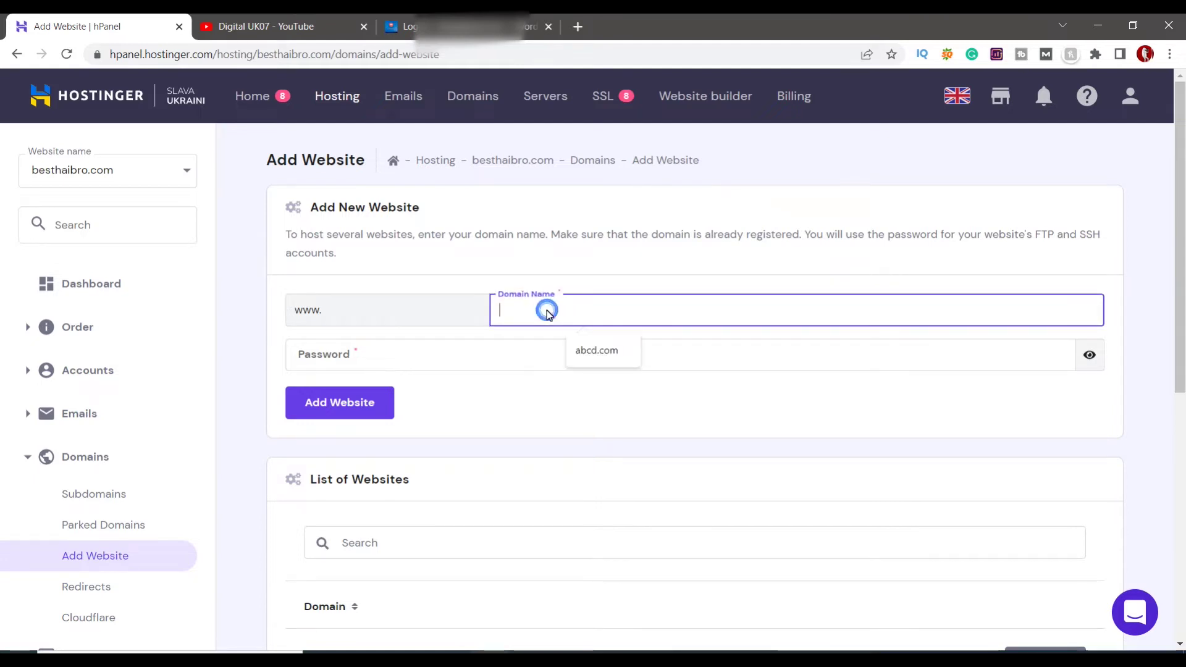
text(chandan.com)
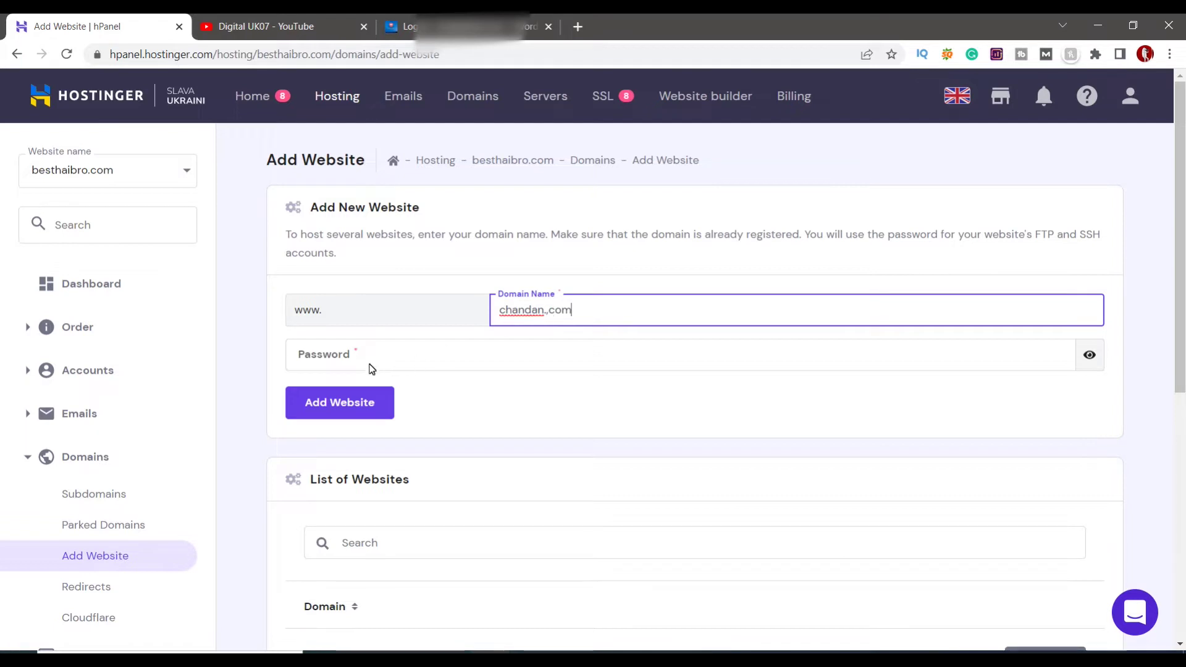
click(1090, 357)
click(1091, 358)
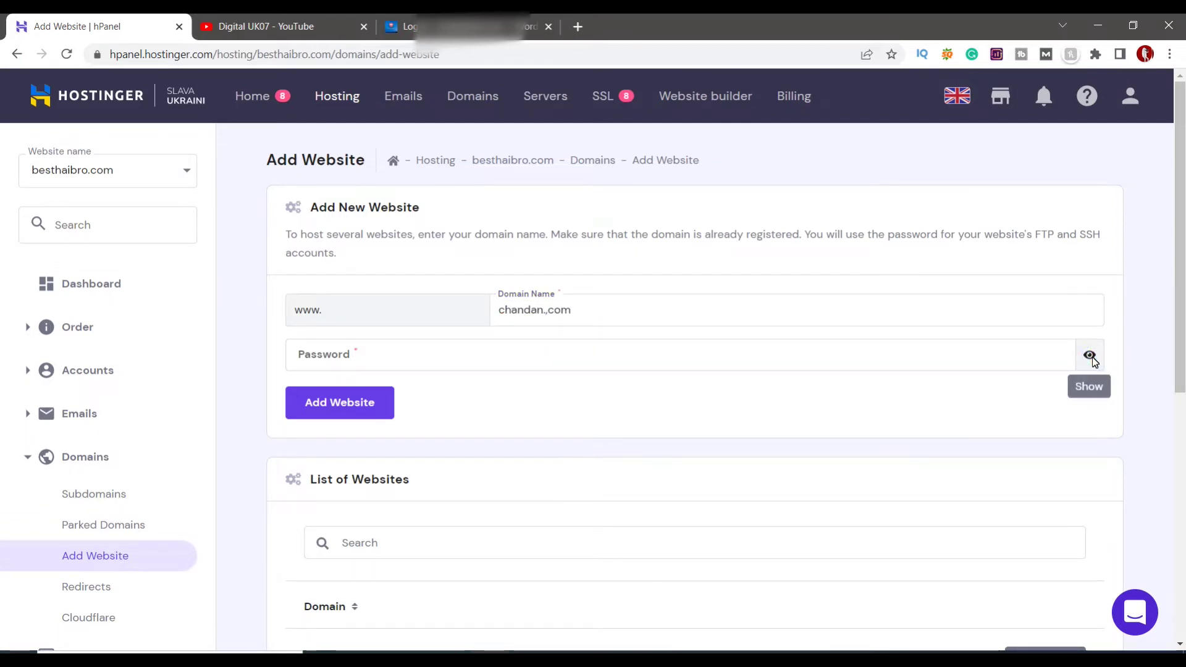
click(1091, 357)
click(735, 359)
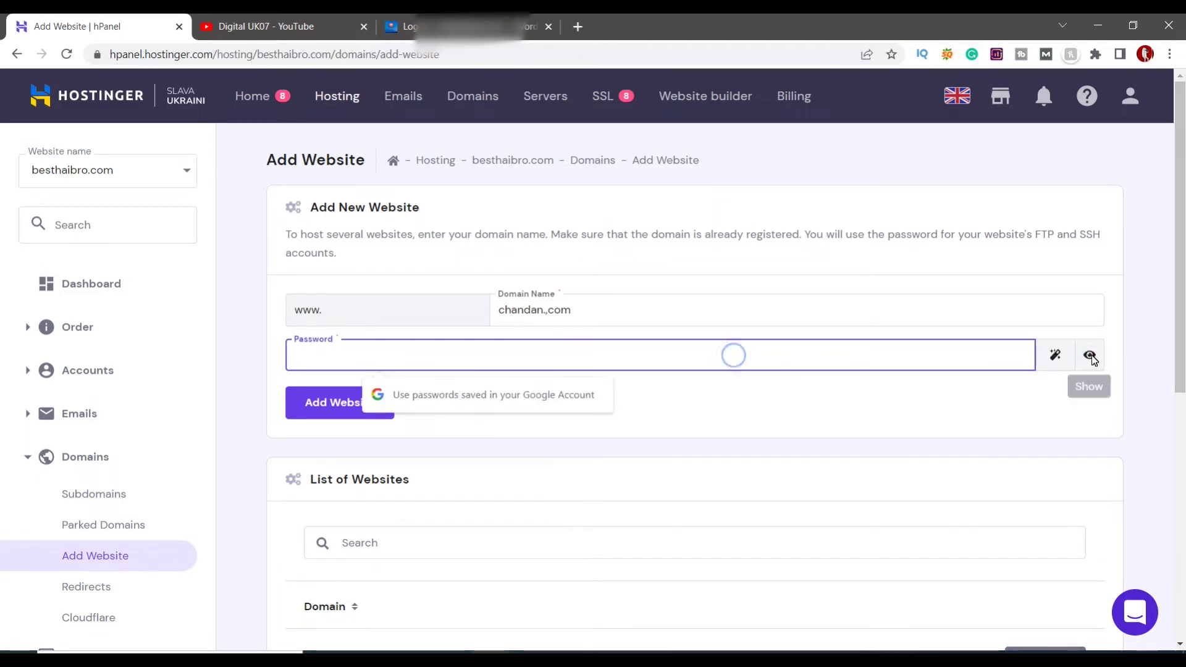
click(1055, 354)
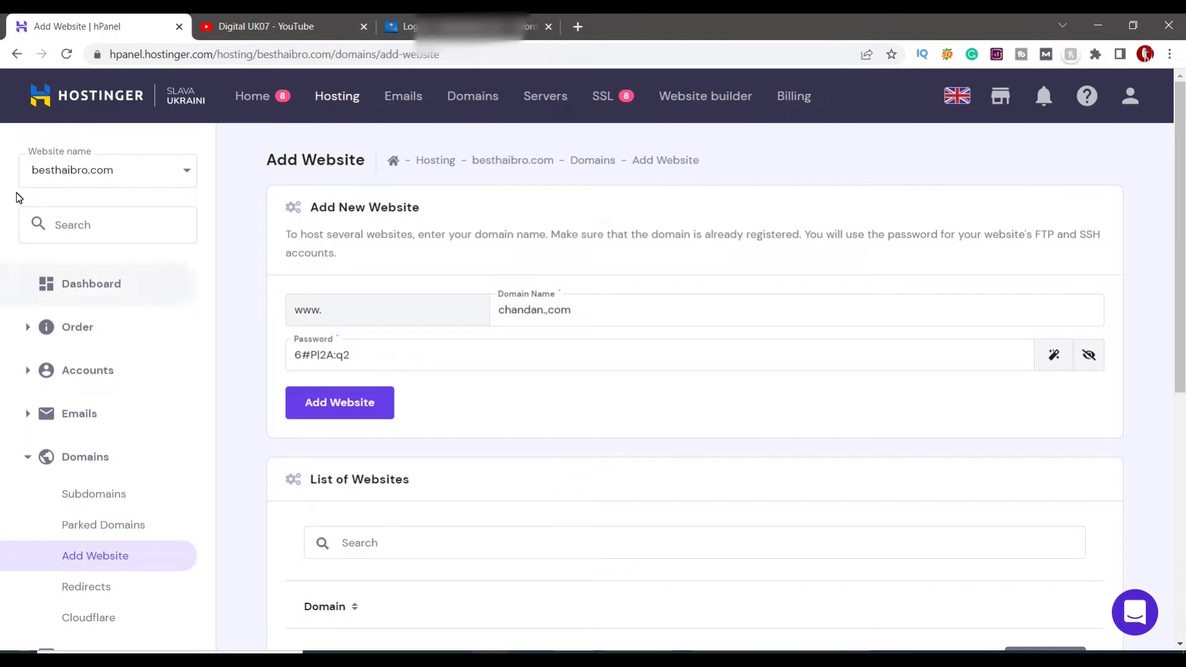
Switch the selected website to digitaluk07.com and open its hosting dashboard
click(193, 173)
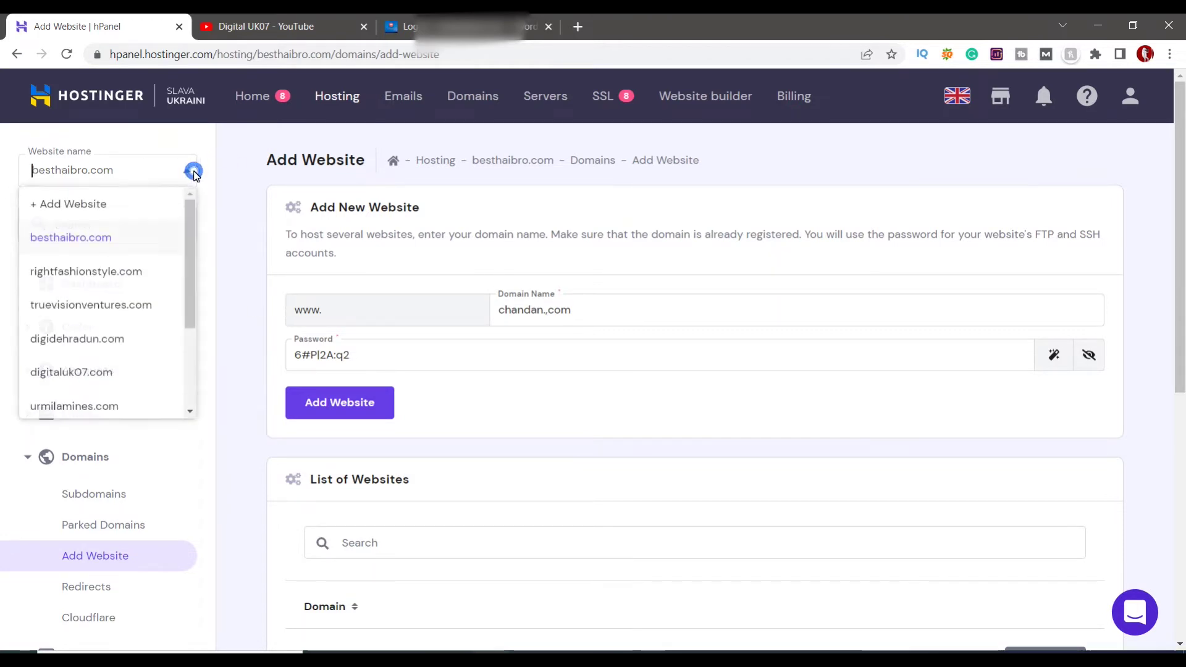
click(85, 372)
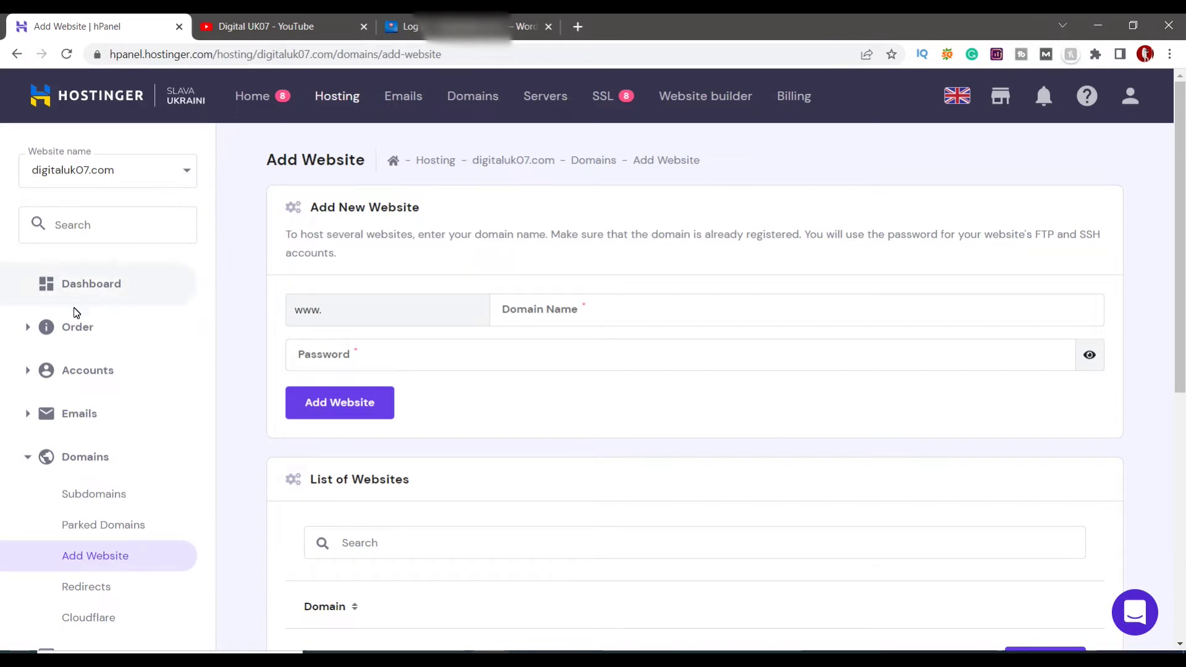
click(94, 291)
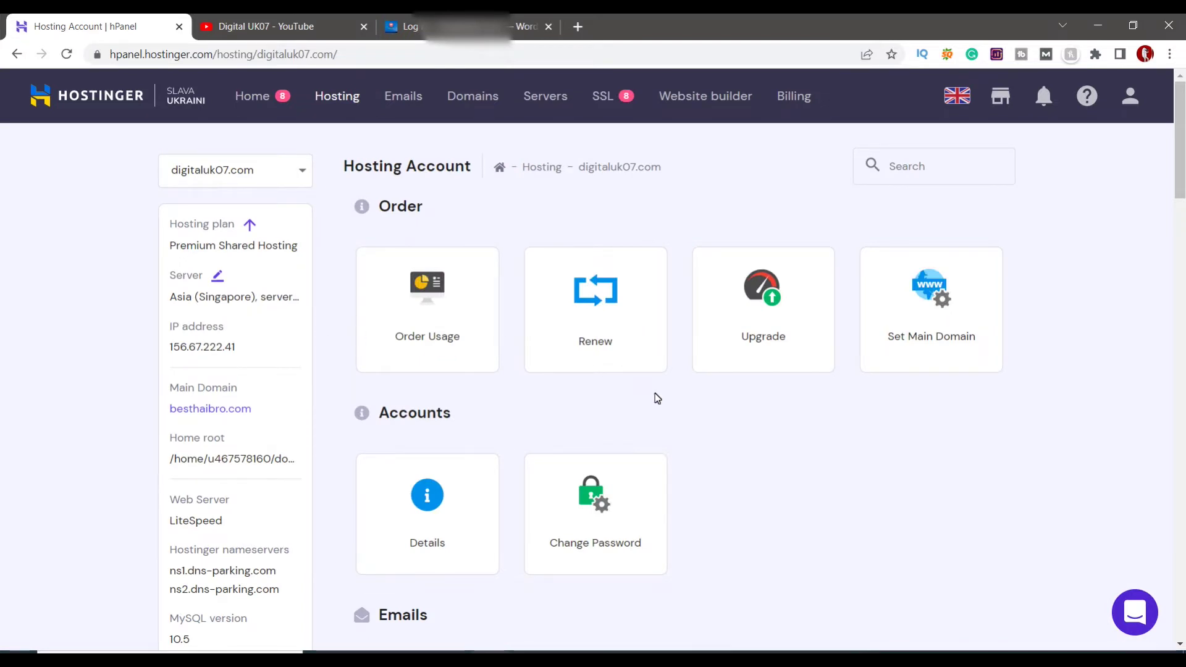
Open the Migrate Website tool from the Website section and start a new migration request
scroll(768, 474, down, 8)
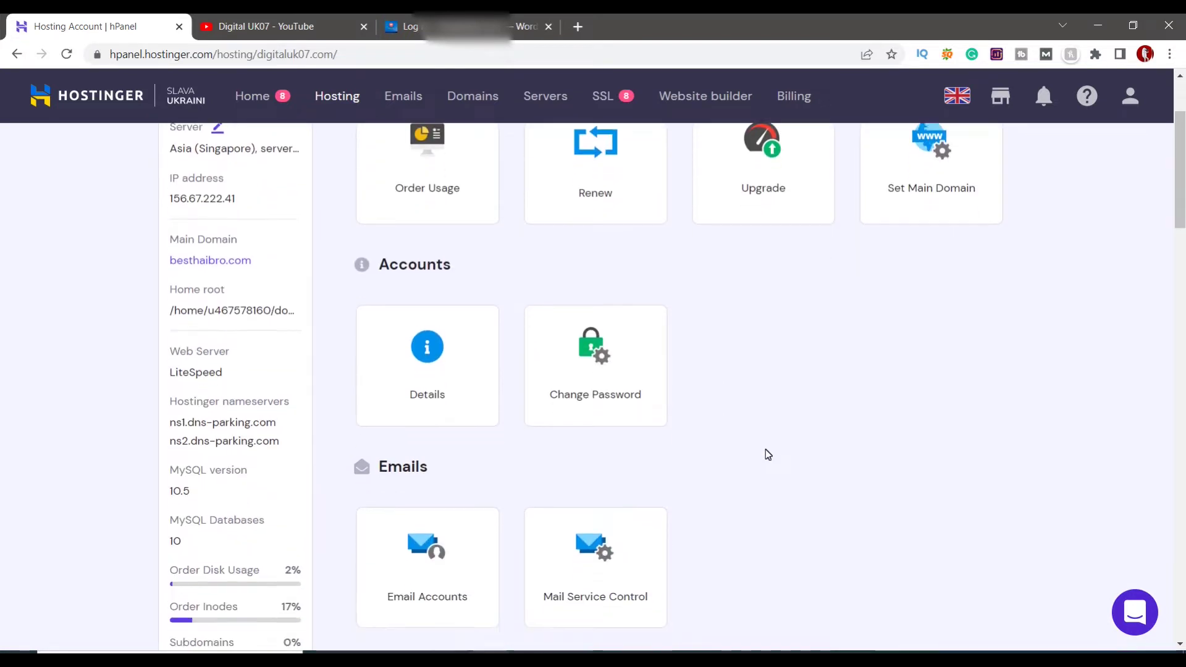
scroll(765, 450, down, 7)
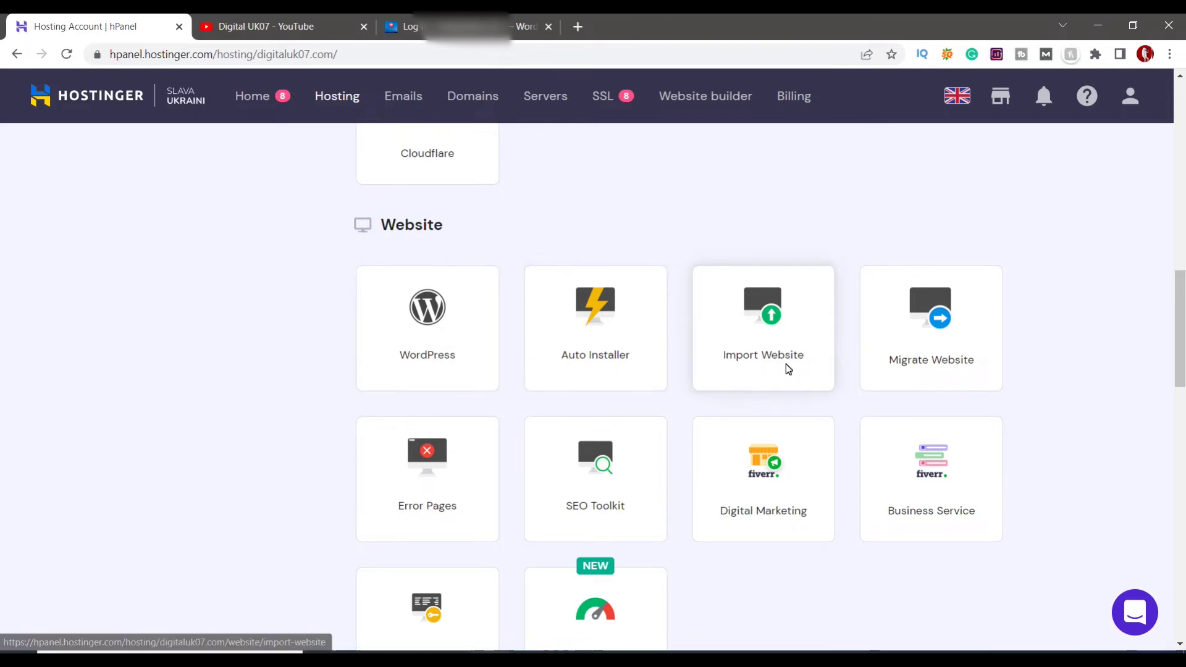
click(928, 366)
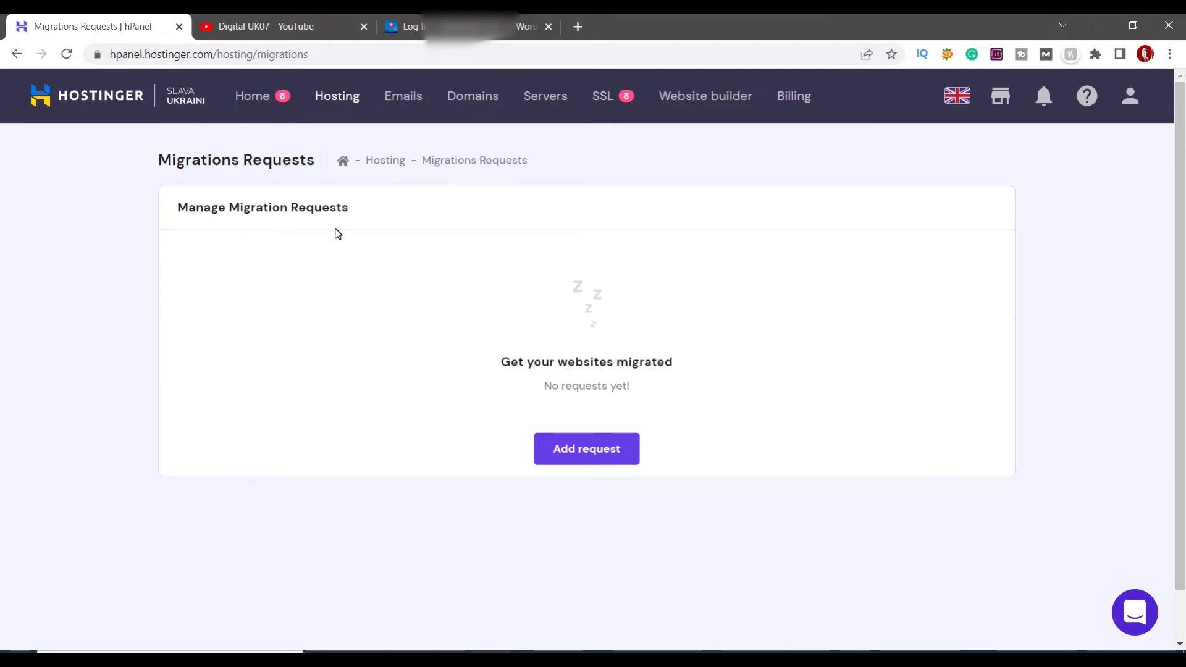
click(580, 451)
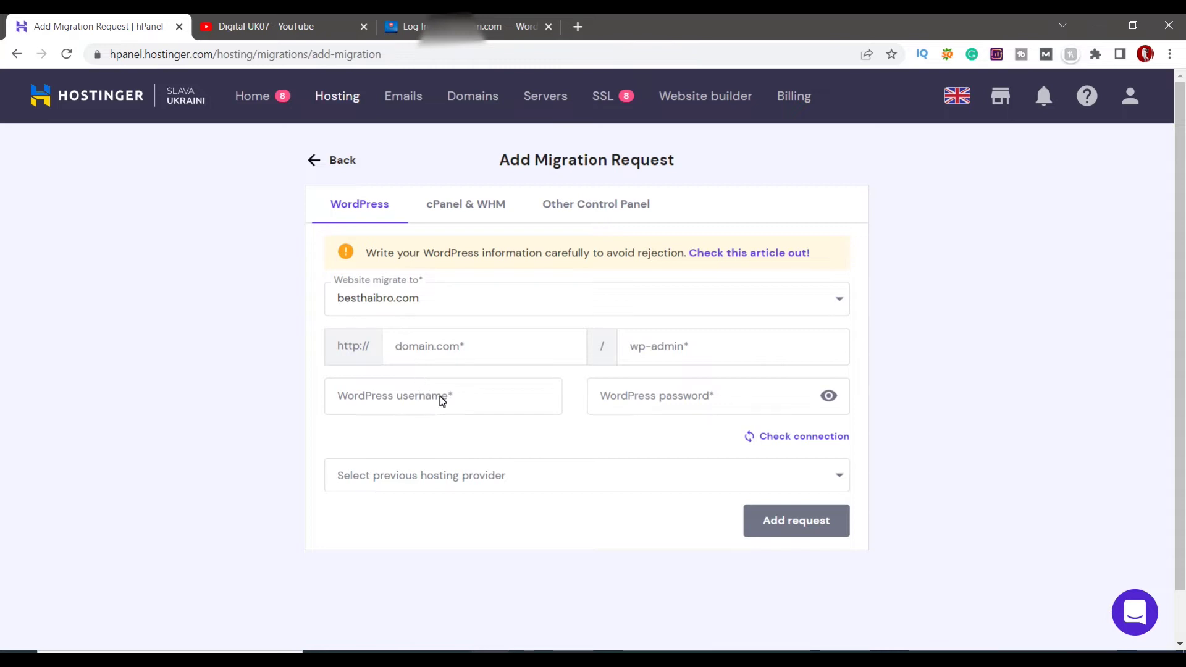
Compare the cPanel & WHM form with the WordPress one, and choose digitaluk07.com as the WordPress migration's destination website
click(470, 214)
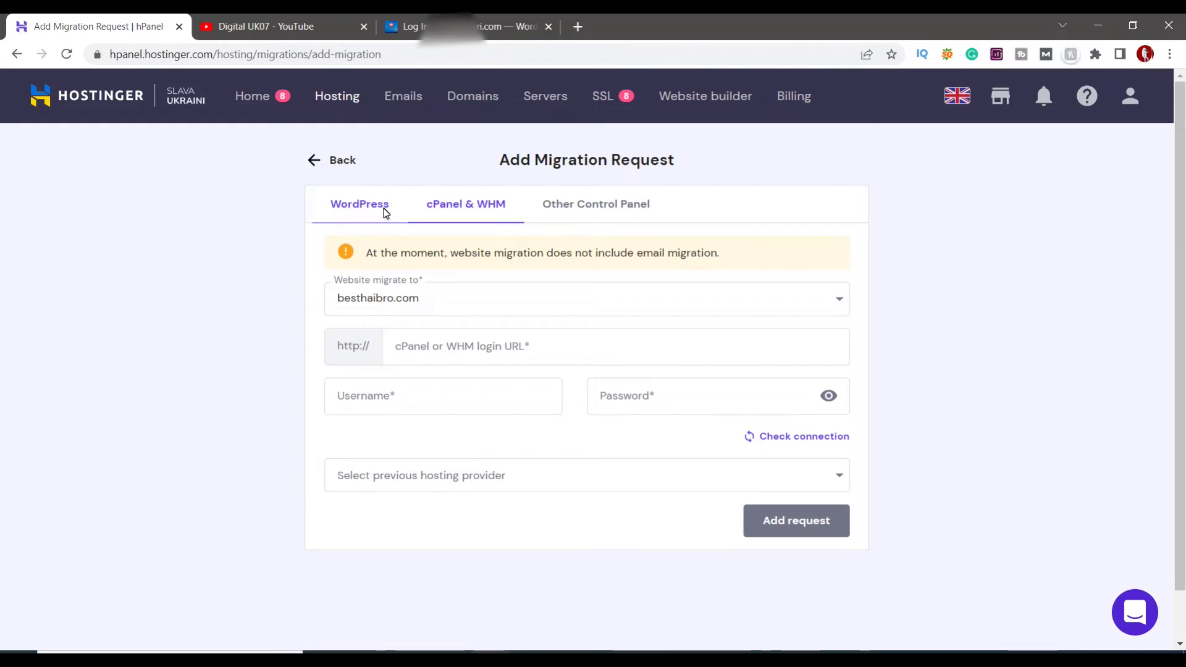
click(373, 208)
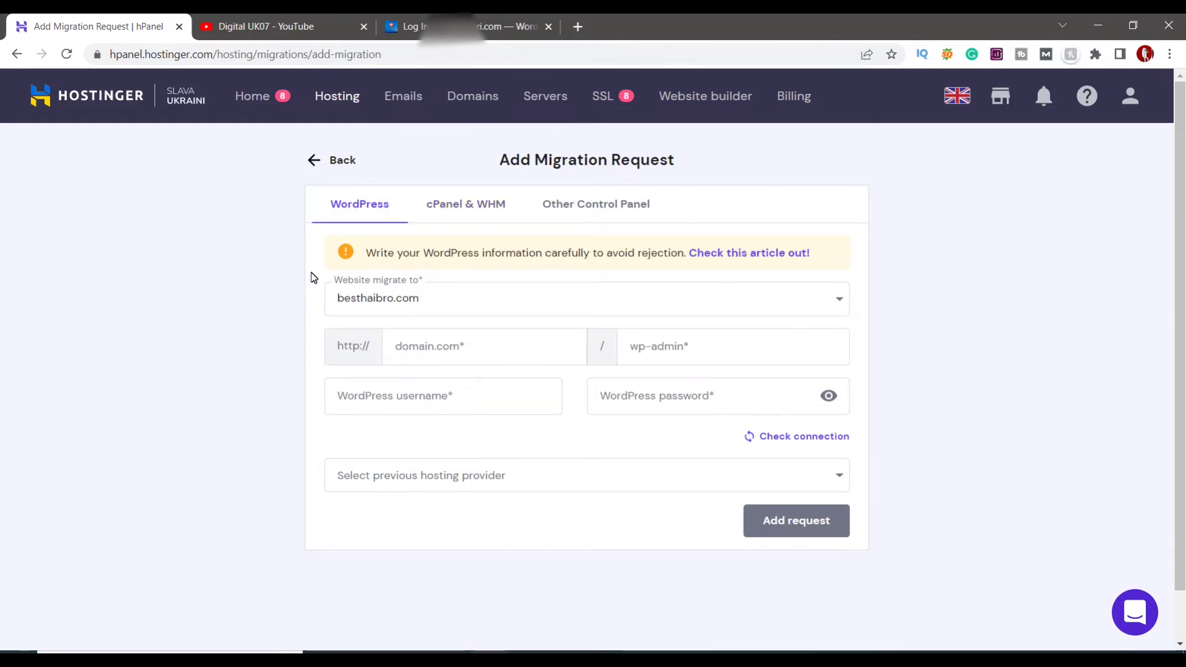
click(840, 301)
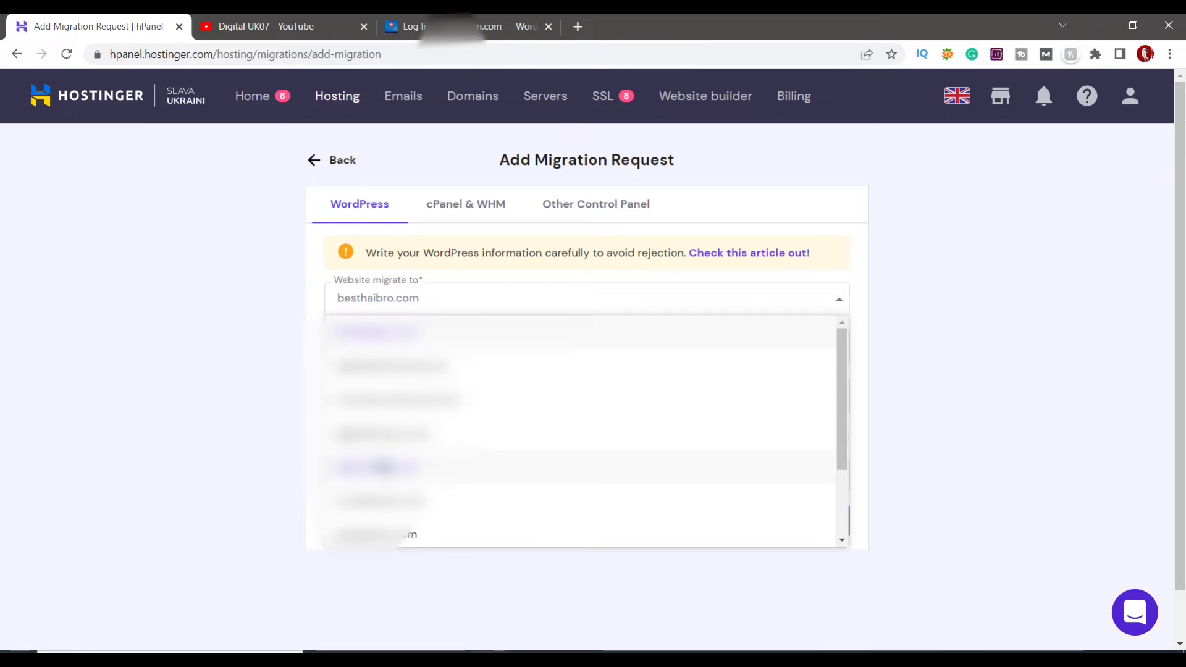
click(395, 468)
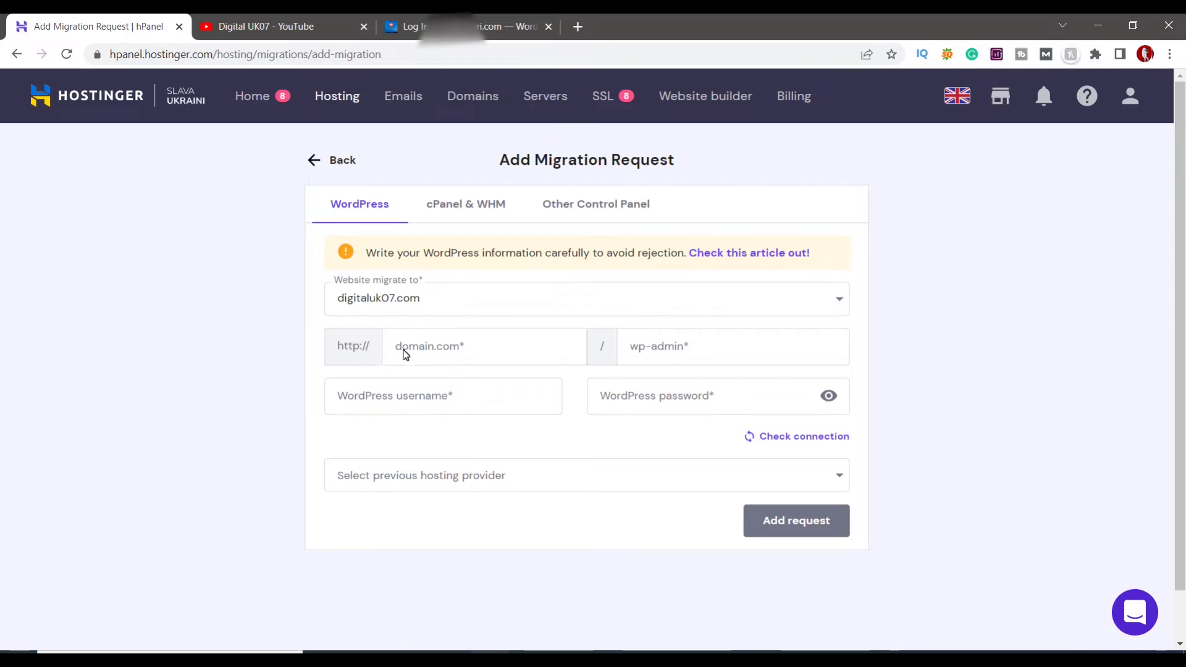
click(470, 26)
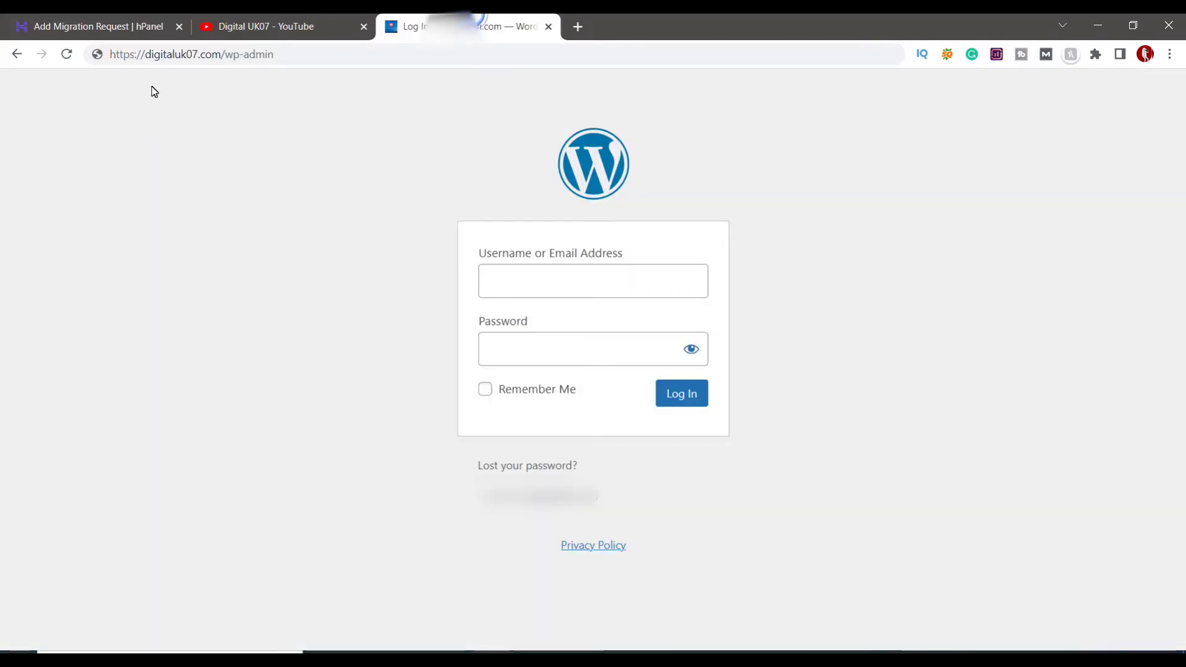
drag(111, 54, 220, 54)
key(ctrl+c)
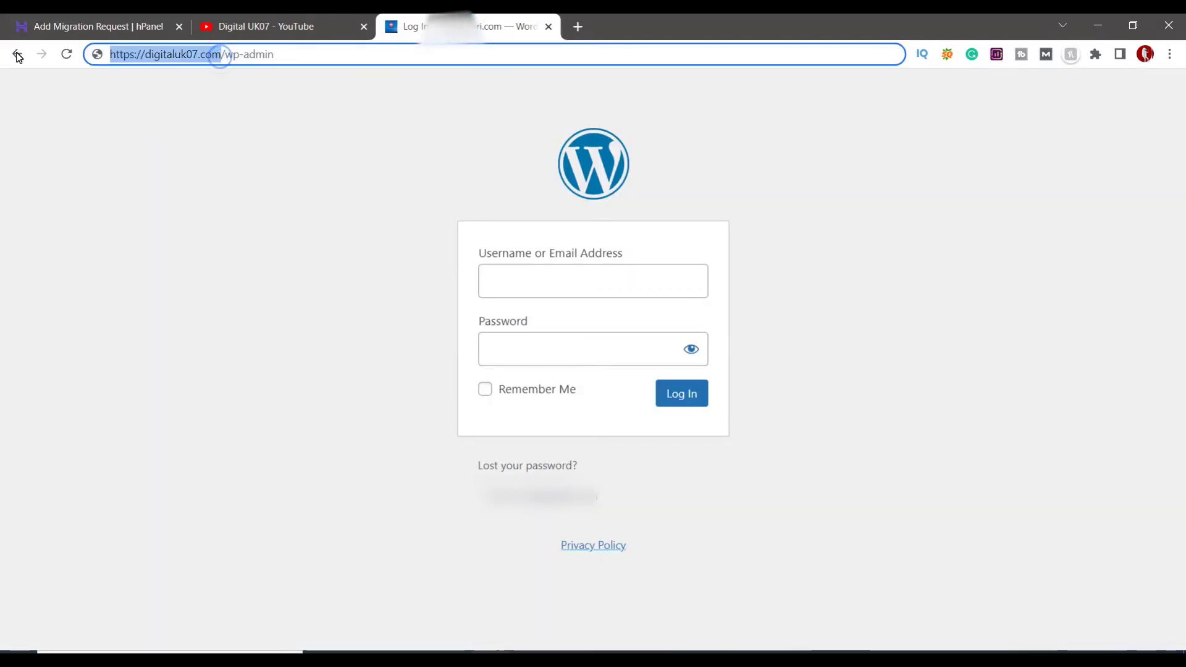
click(246, 23)
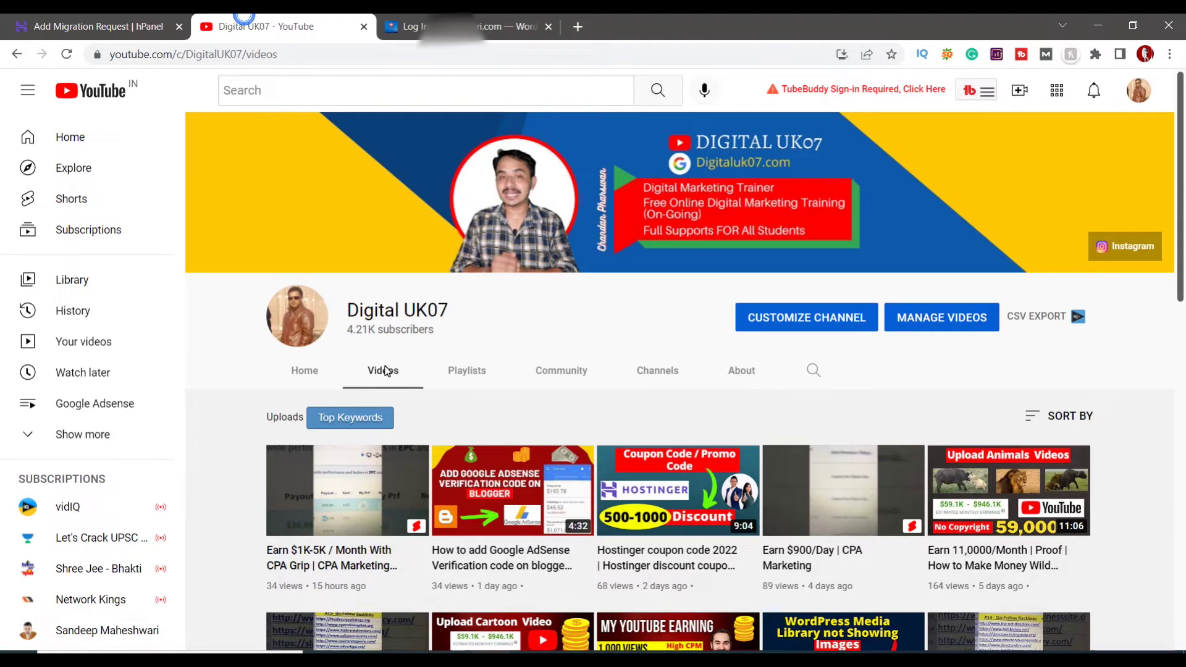
click(81, 19)
click(446, 365)
key(ctrl+v)
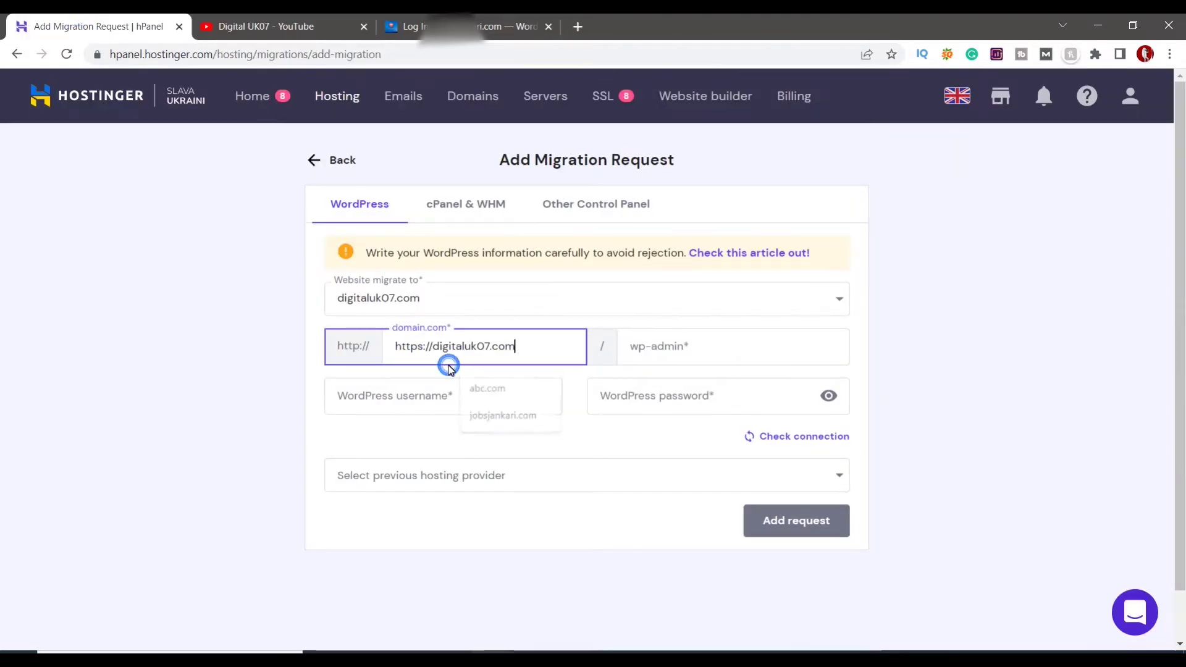
drag(434, 347, 391, 350)
key(BackSpace)
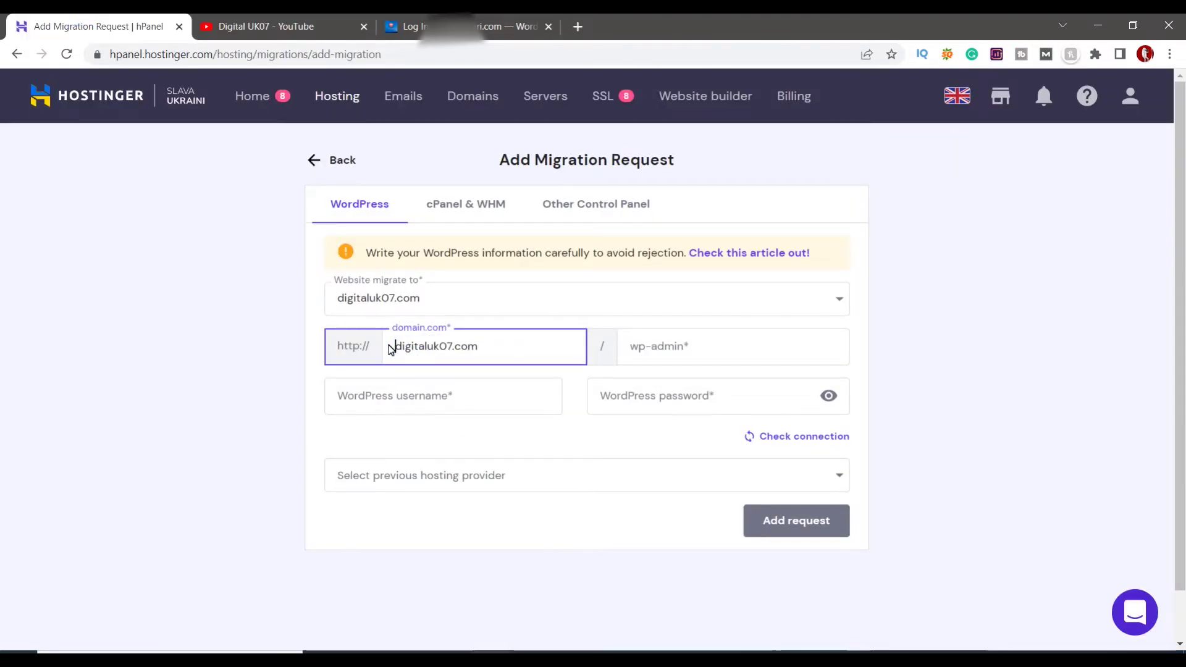
Copy the WordPress login address into the request's admin path field and trim it to wp-admin
click(684, 345)
click(955, 352)
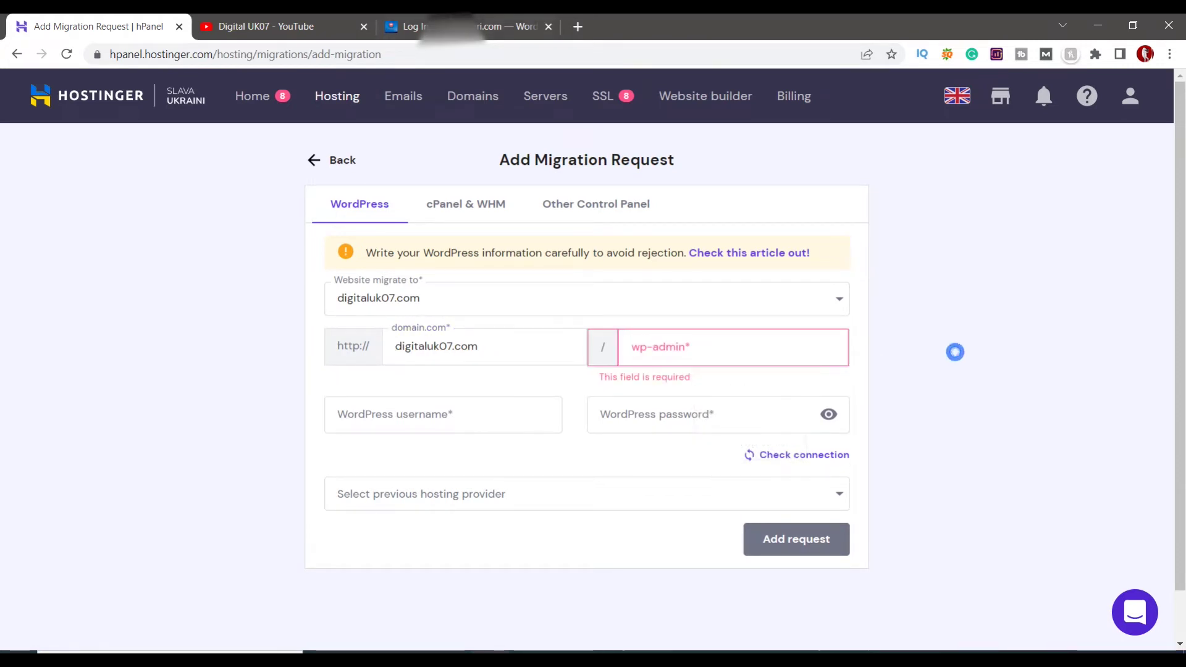
click(485, 21)
click(288, 55)
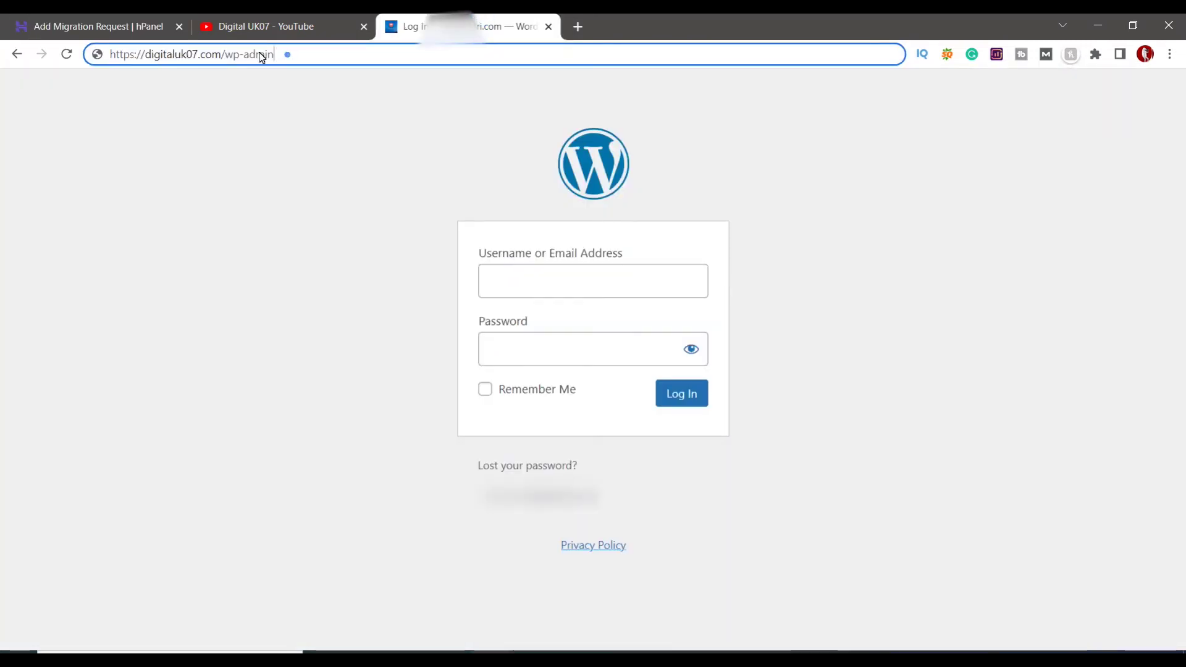
triple_click(259, 57)
key(ctrl+c)
click(258, 21)
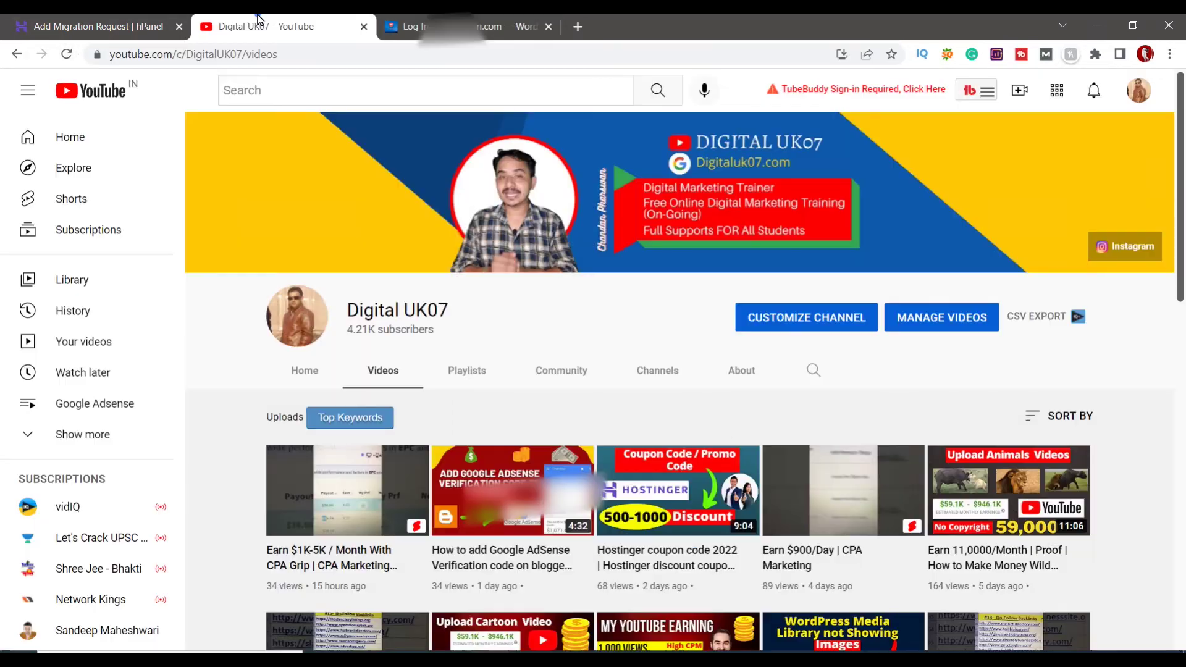
click(99, 26)
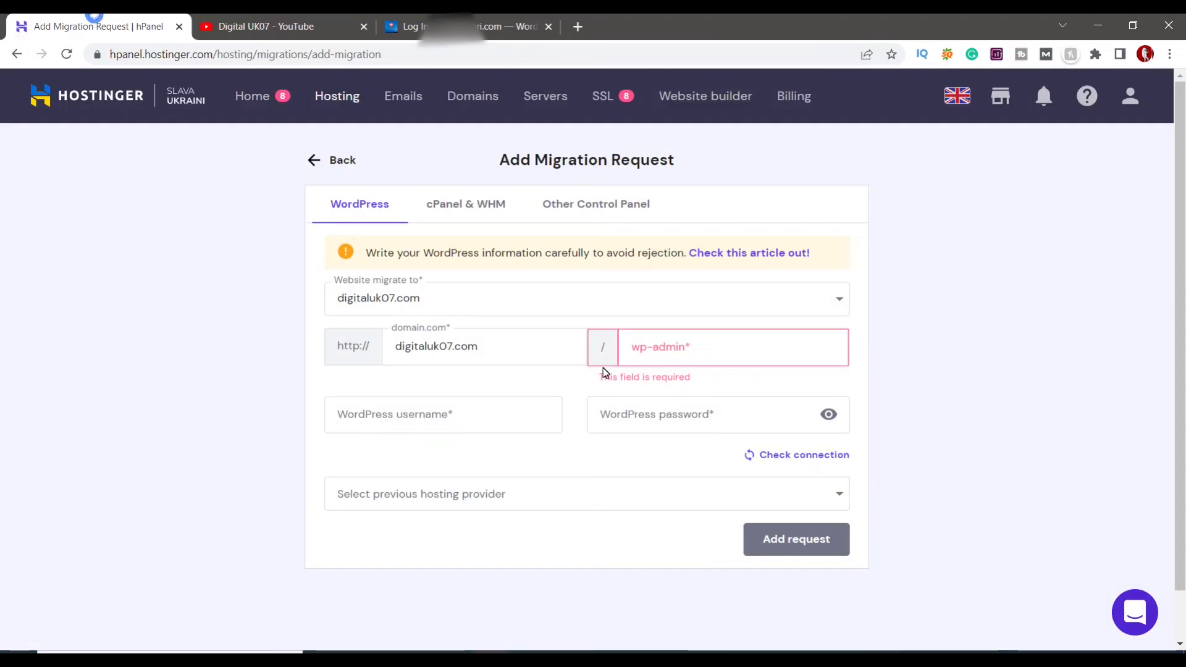
click(680, 354)
key(ctrl+v)
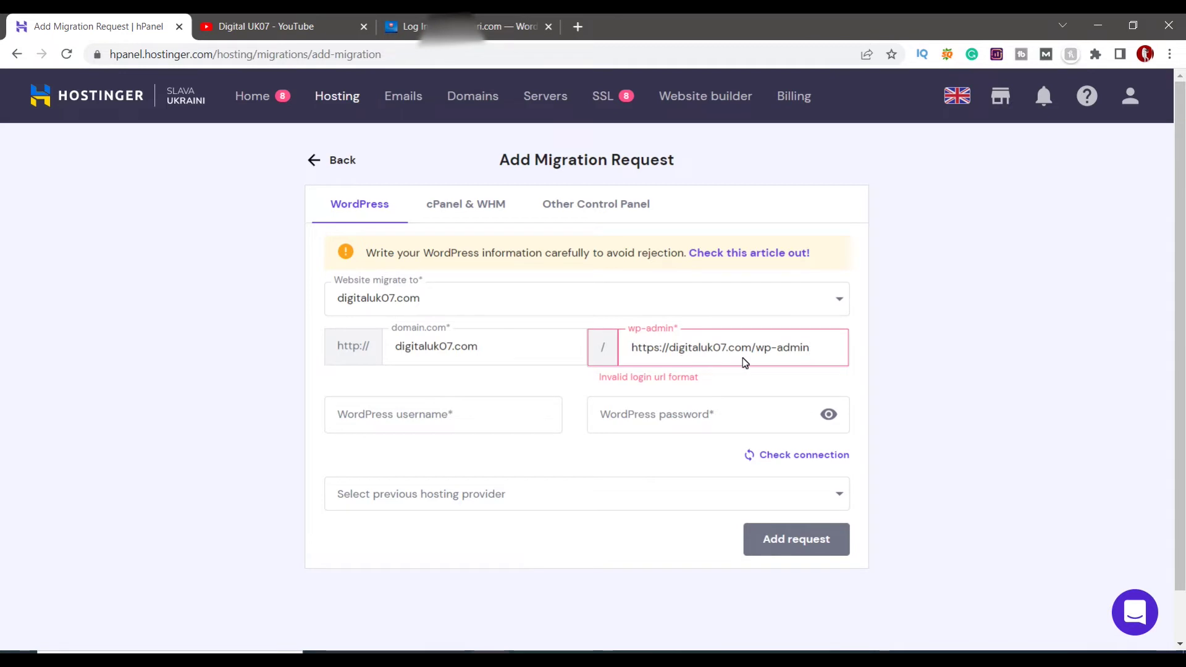
drag(755, 349, 623, 348)
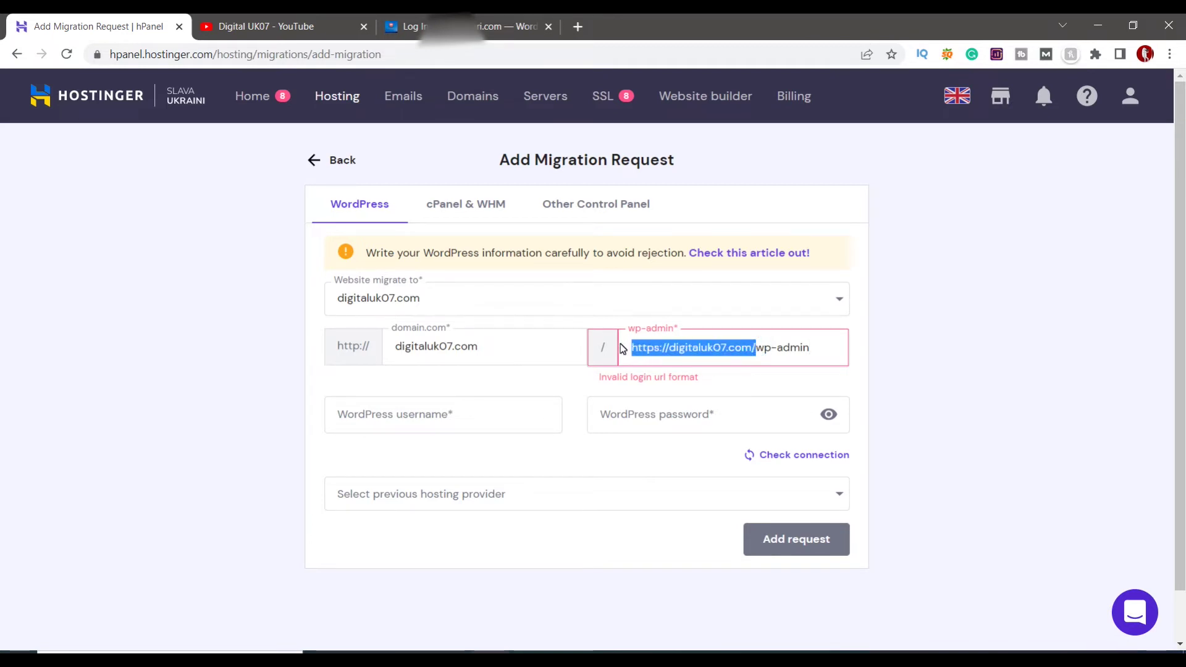
key(BackSpace)
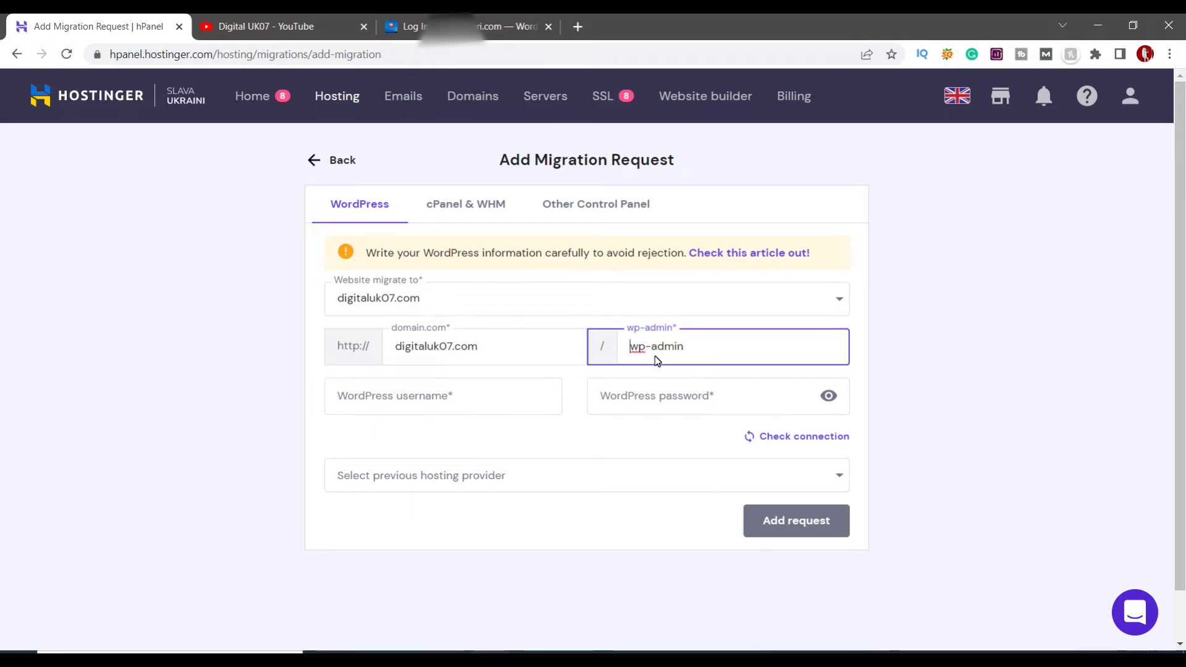
text(/)
key(BackSpace)
click(905, 389)
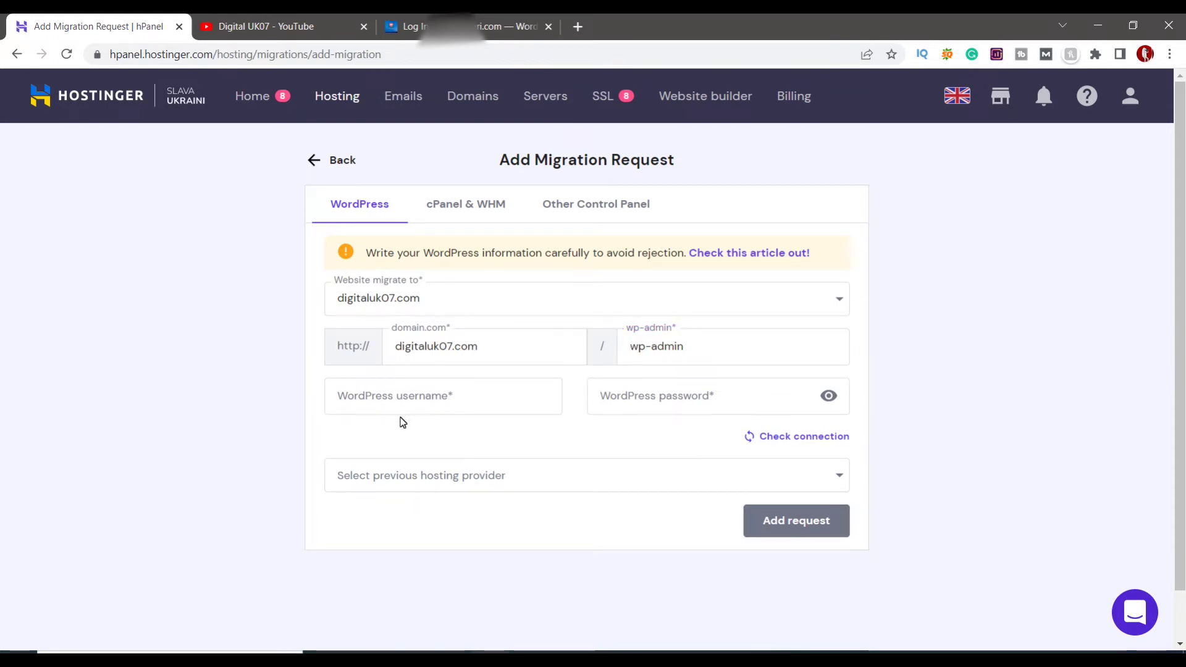
Compare the username and password fields on the WordPress login page with the WordPress credential fields in the migration request
click(400, 20)
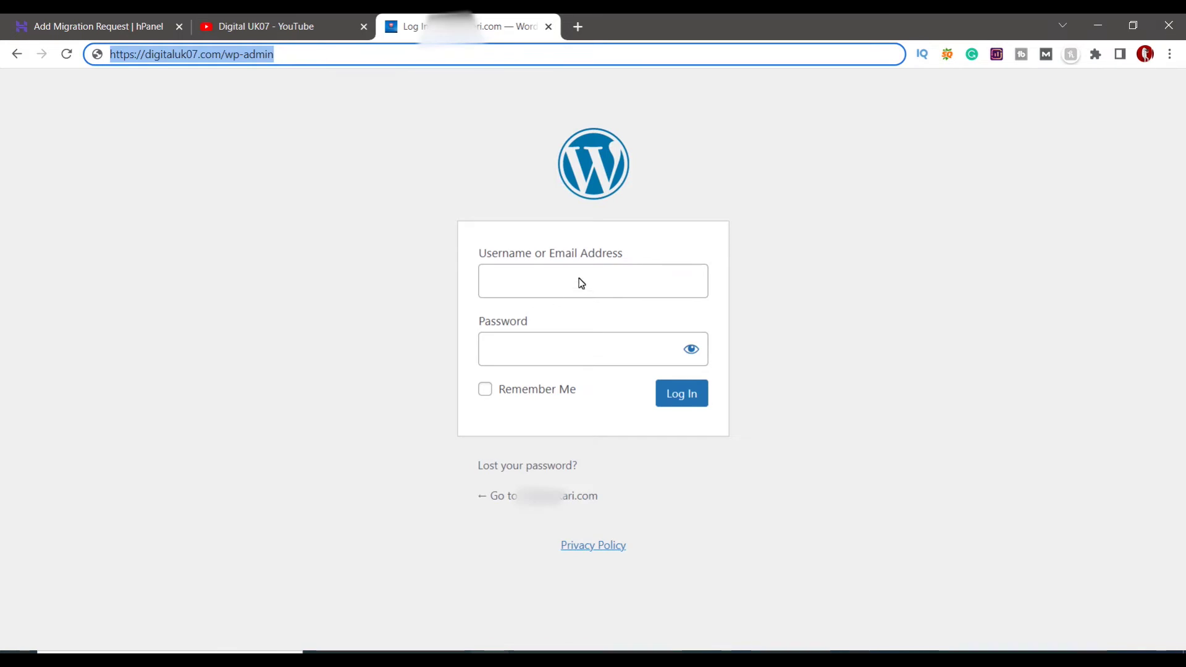
click(266, 23)
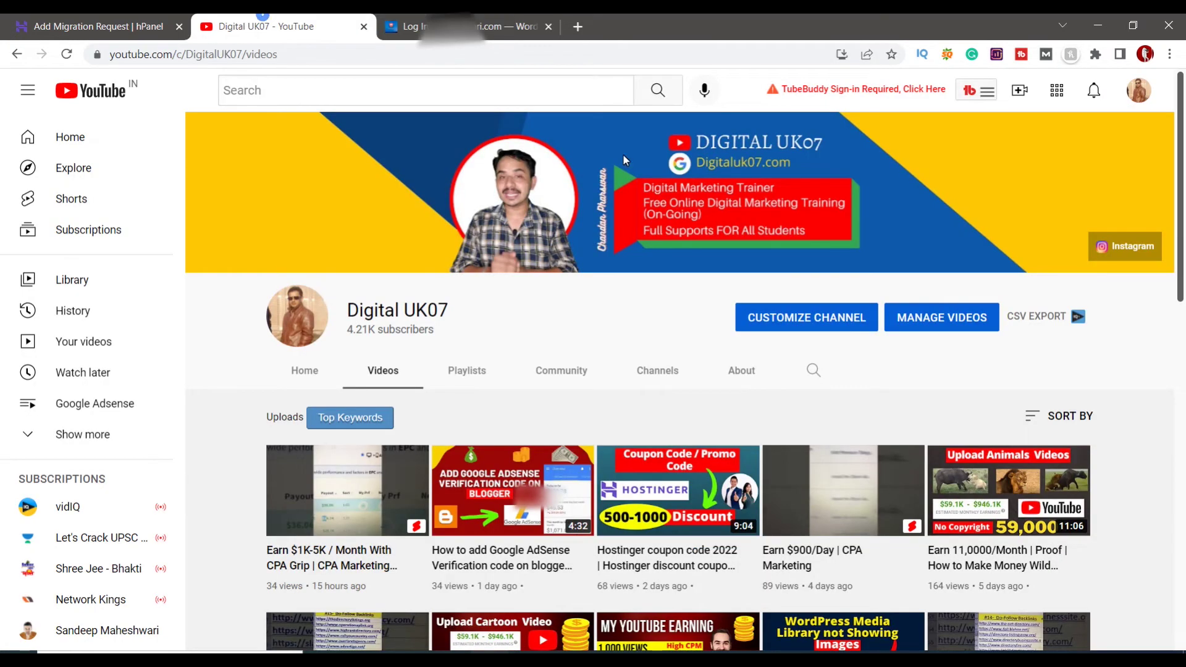
click(104, 19)
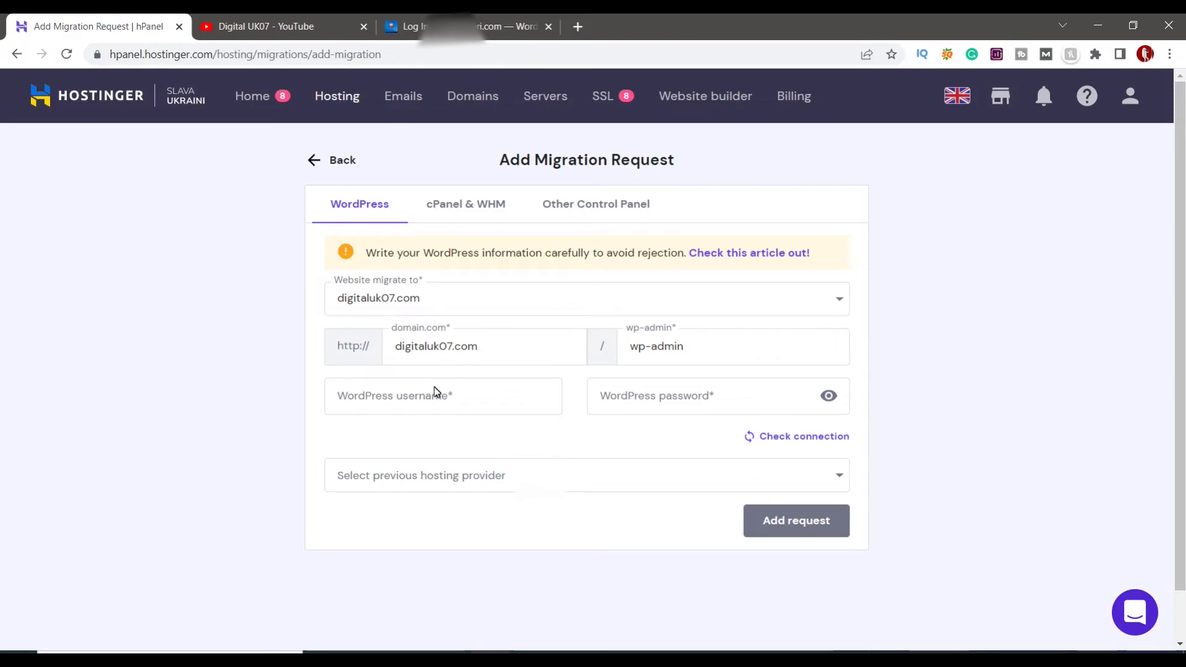
click(427, 18)
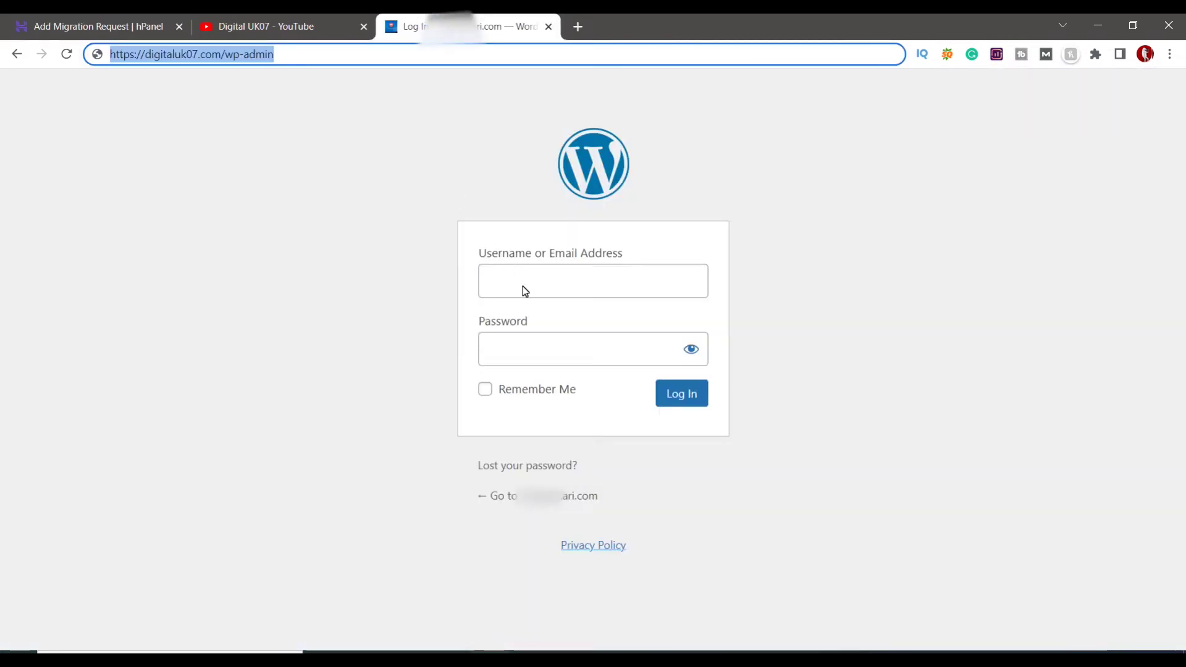
click(272, 26)
click(92, 26)
click(640, 401)
click(470, 26)
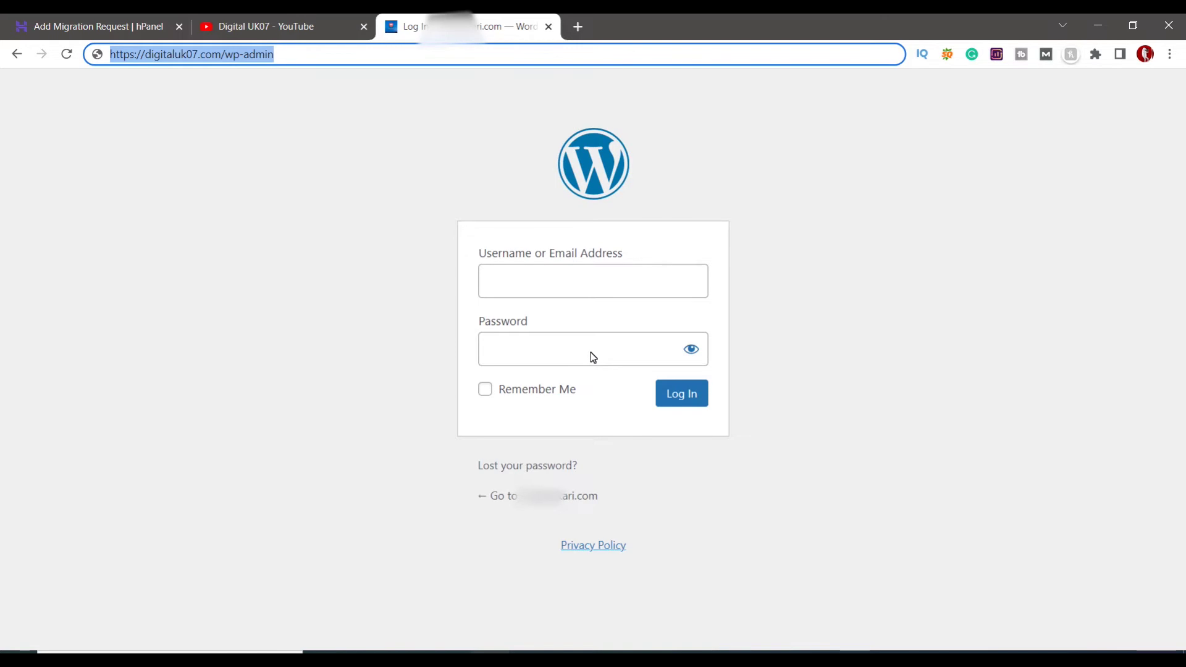
click(56, 27)
click(433, 451)
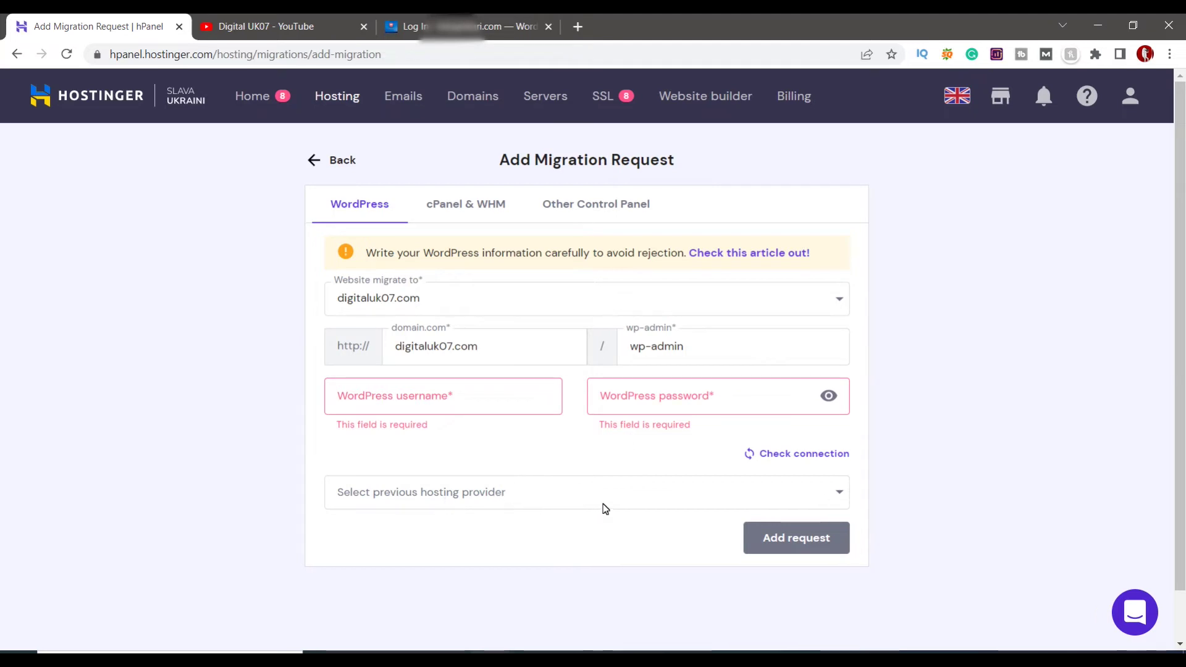
Try Other as the WordPress request's previous hosting provider, and change the choice to GoDaddy
click(844, 494)
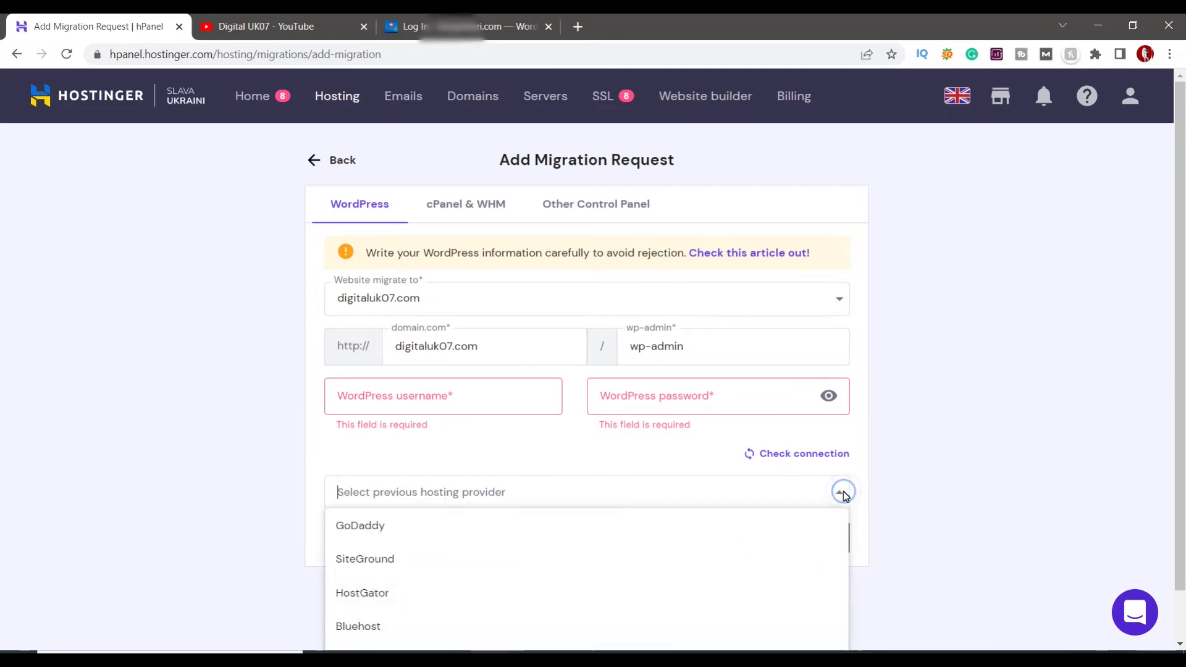
scroll(933, 453, down, 1)
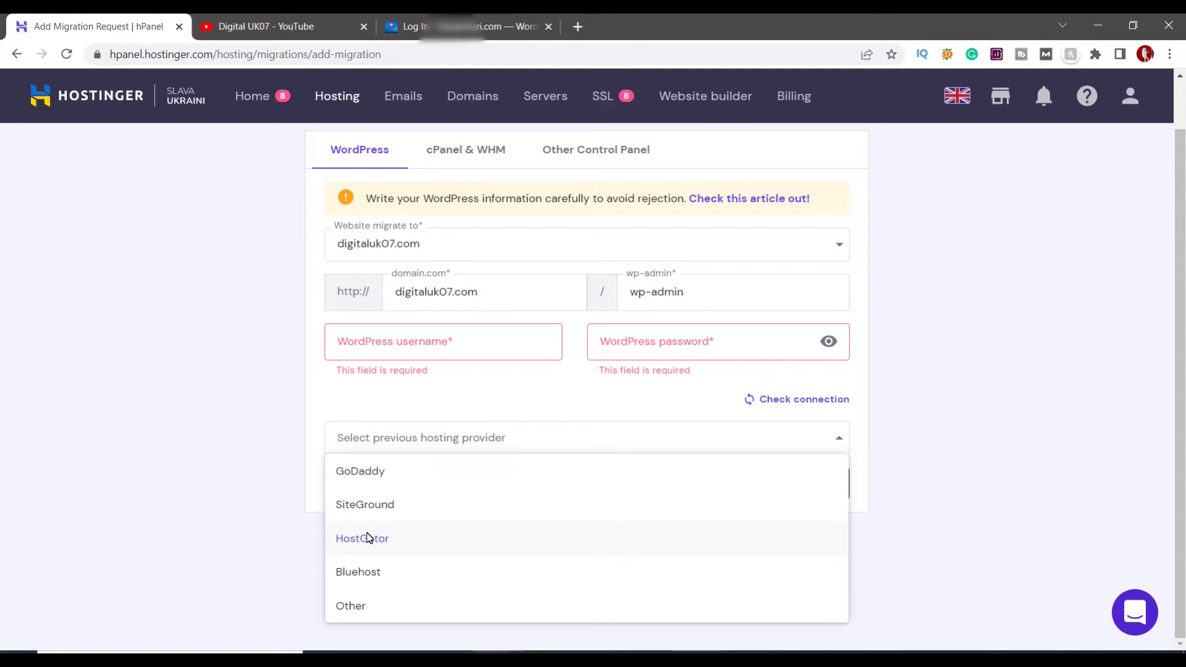
click(365, 607)
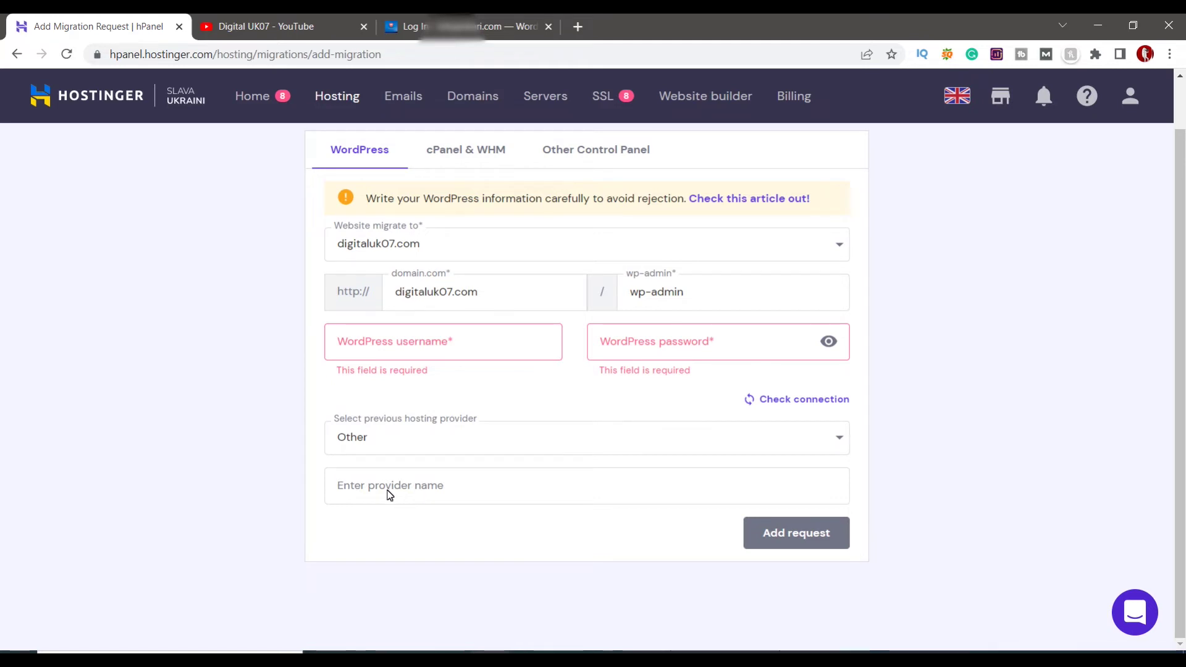
click(459, 424)
click(409, 432)
click(387, 449)
click(374, 471)
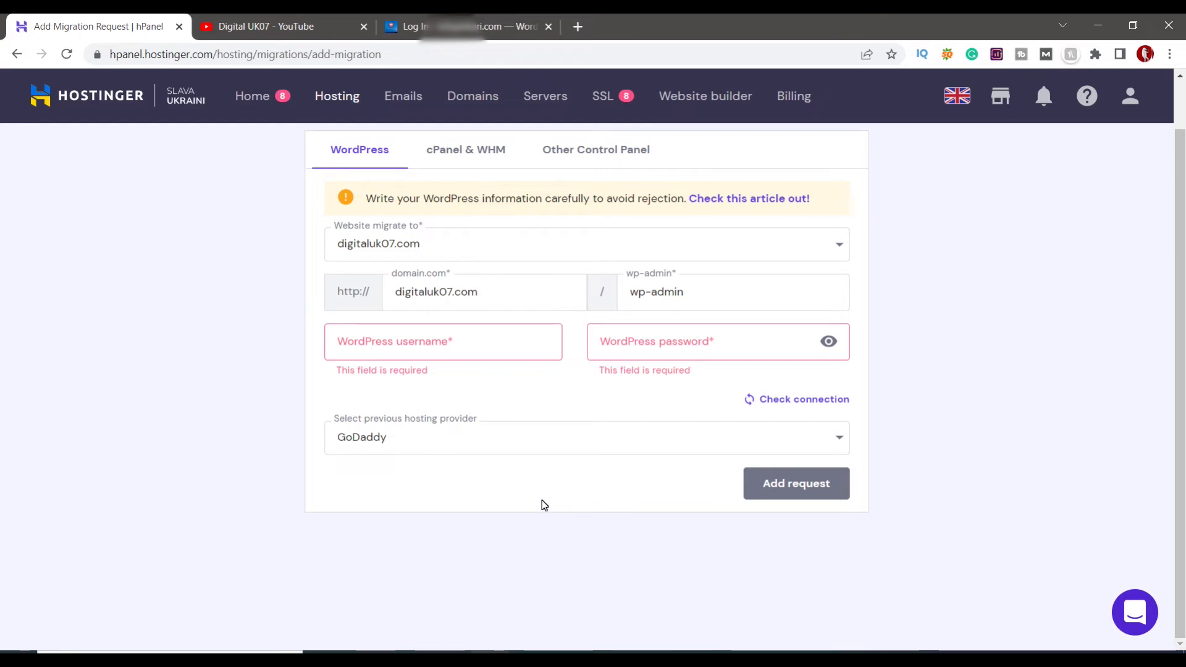
Switch the migration request to the cPanel & WHM form and choose digitaluk07.com as the destination website
scroll(544, 504, up, 1)
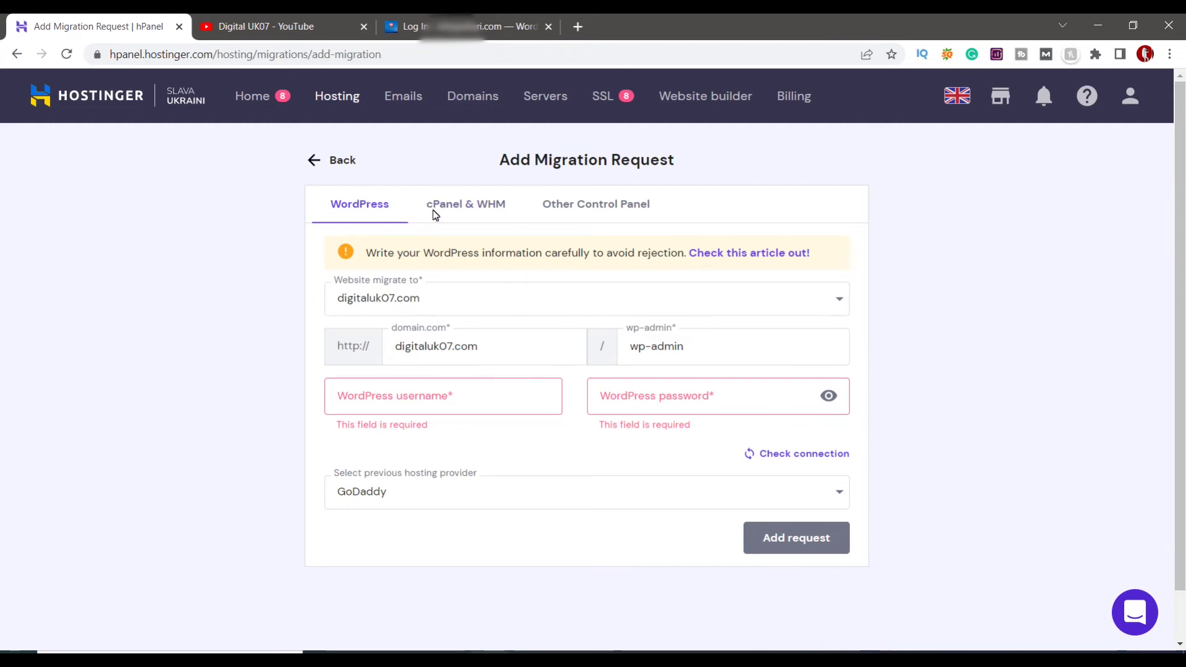
click(454, 205)
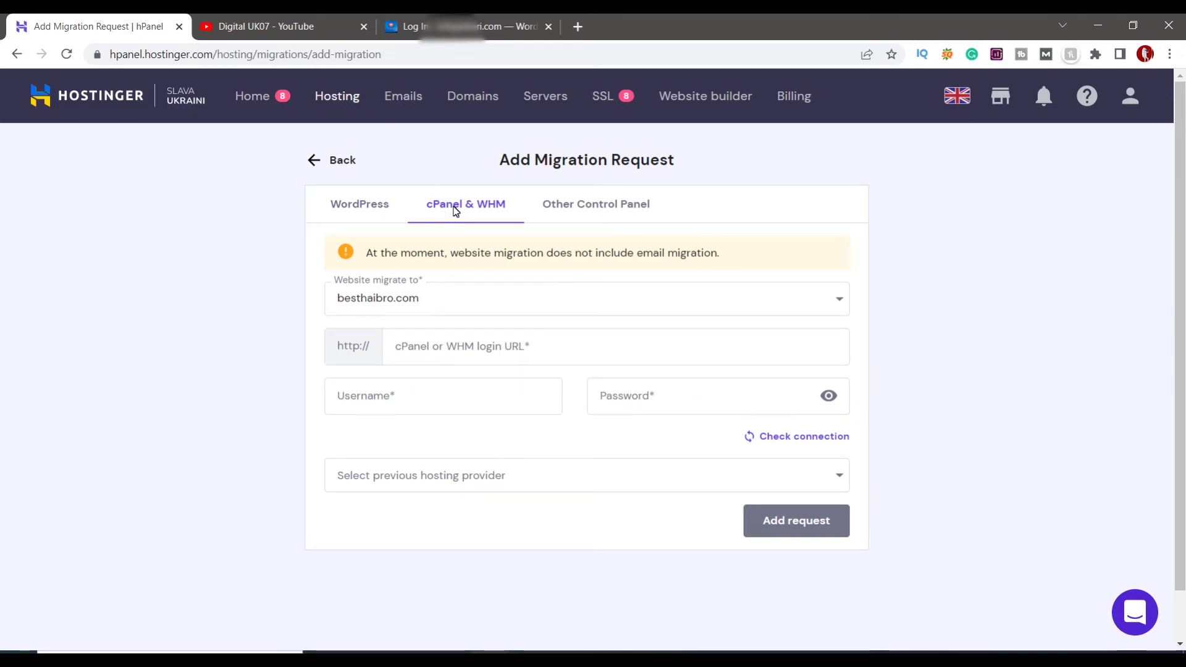
click(840, 300)
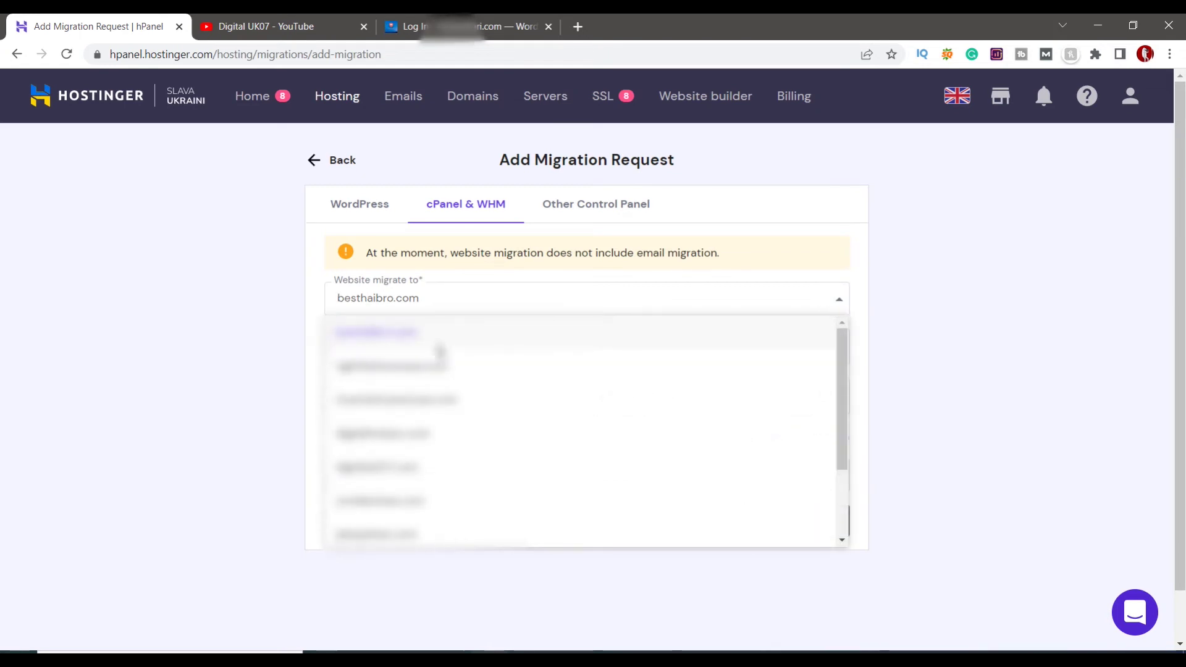
click(383, 464)
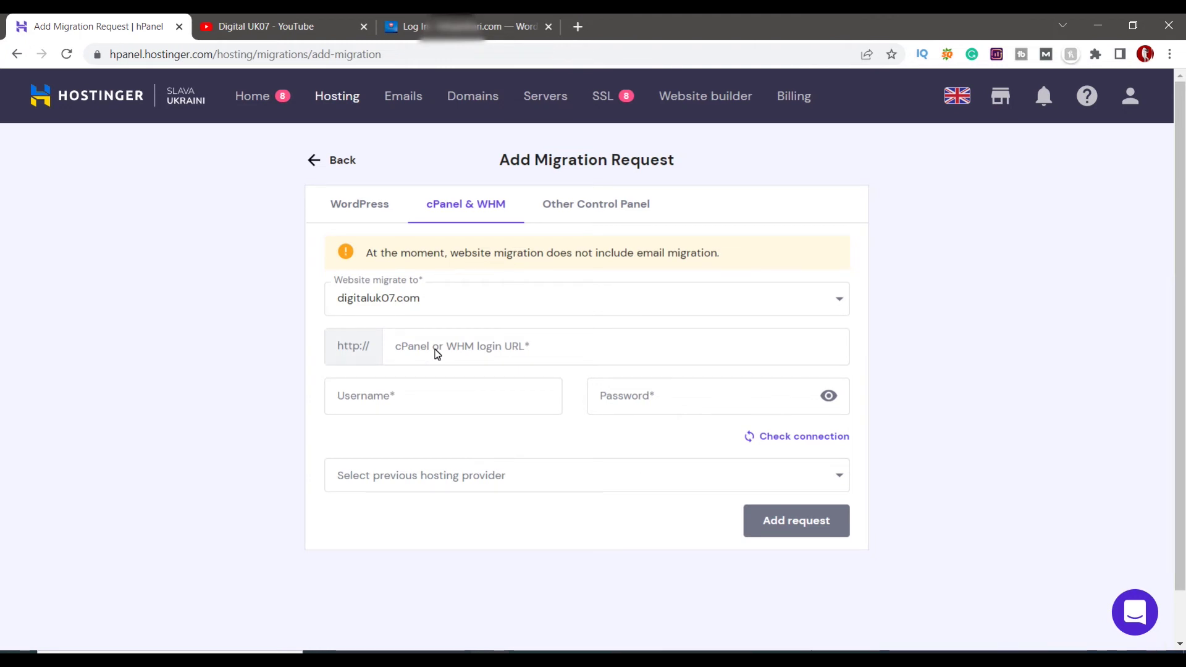
Search Google for "go daddy hosting" in a new browser tab, open GoDaddy's official site and look at its hosting options
click(461, 26)
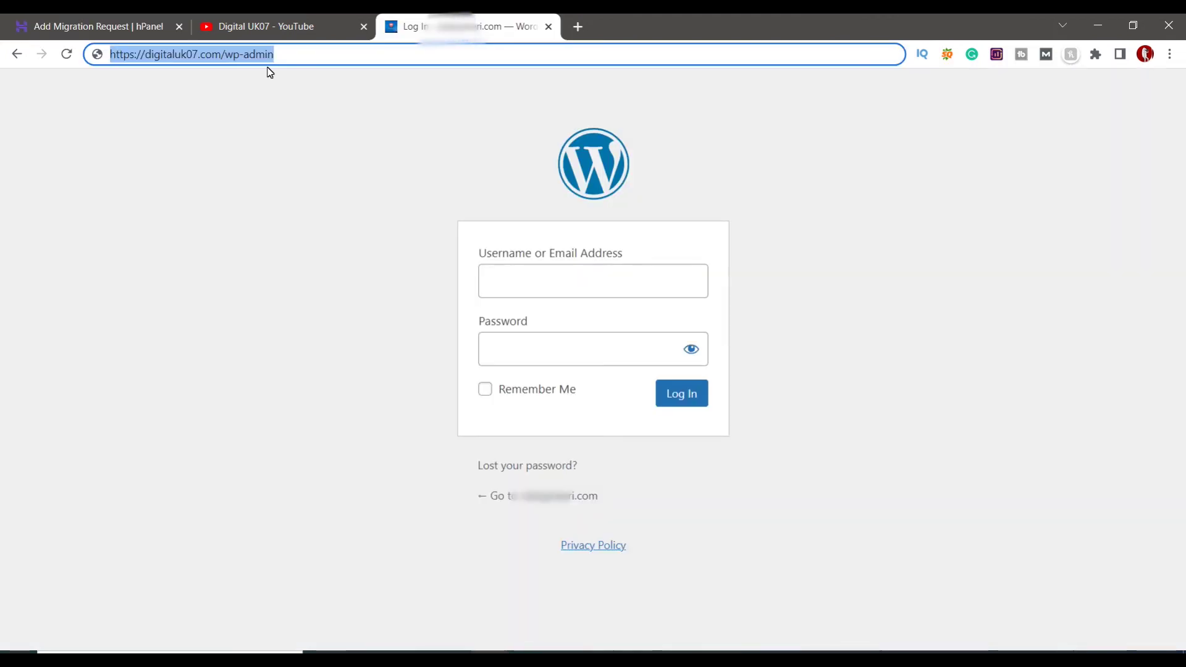
click(576, 26)
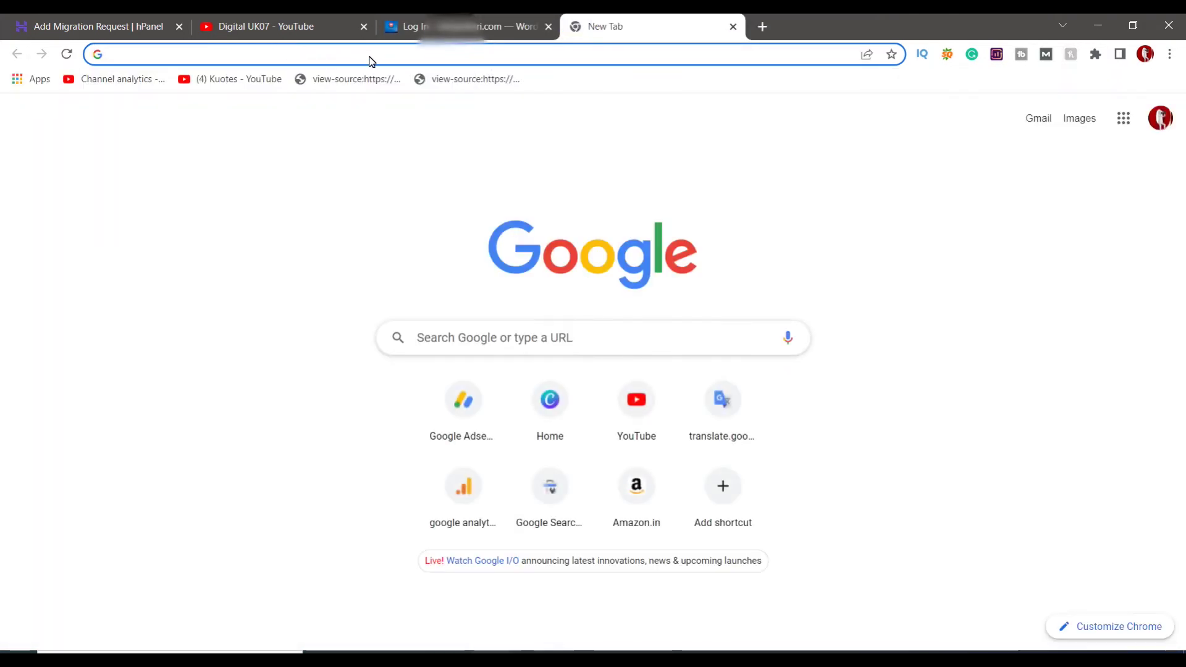
text(go)
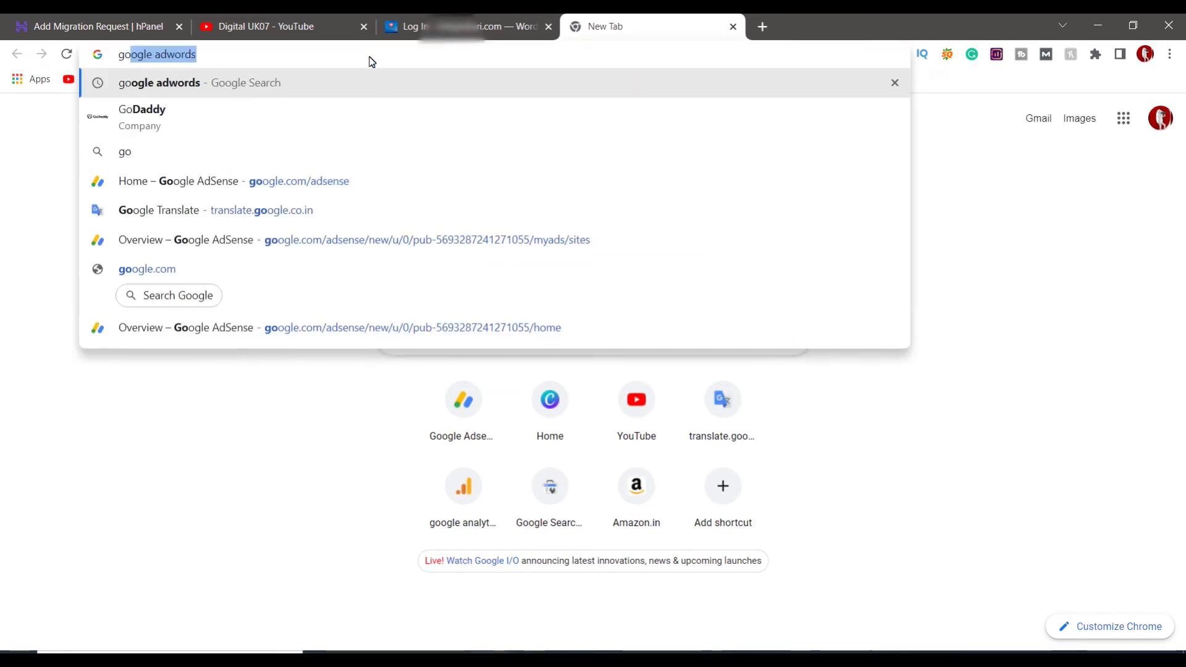
key(Down)
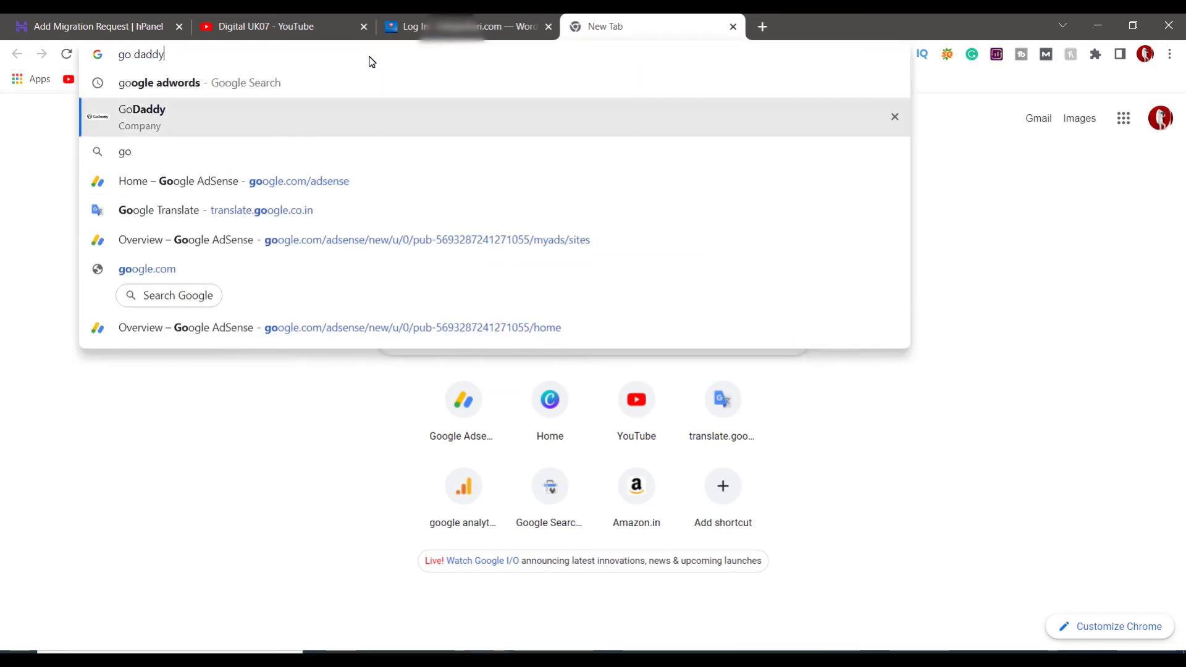
text(sting)
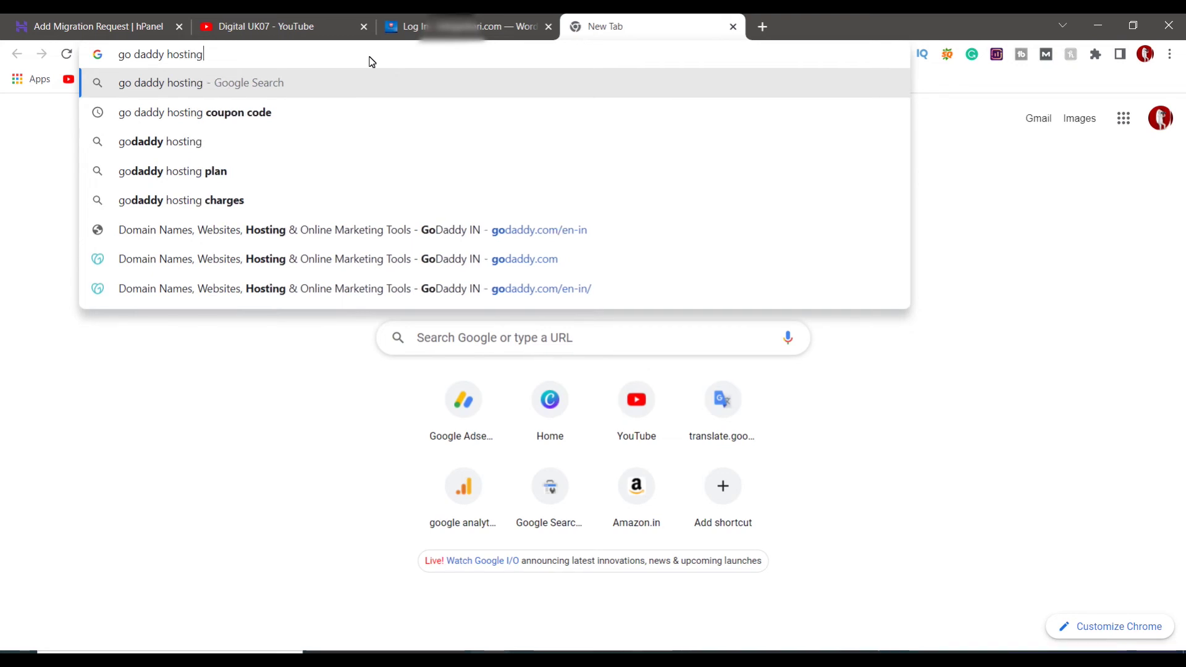
key(Return)
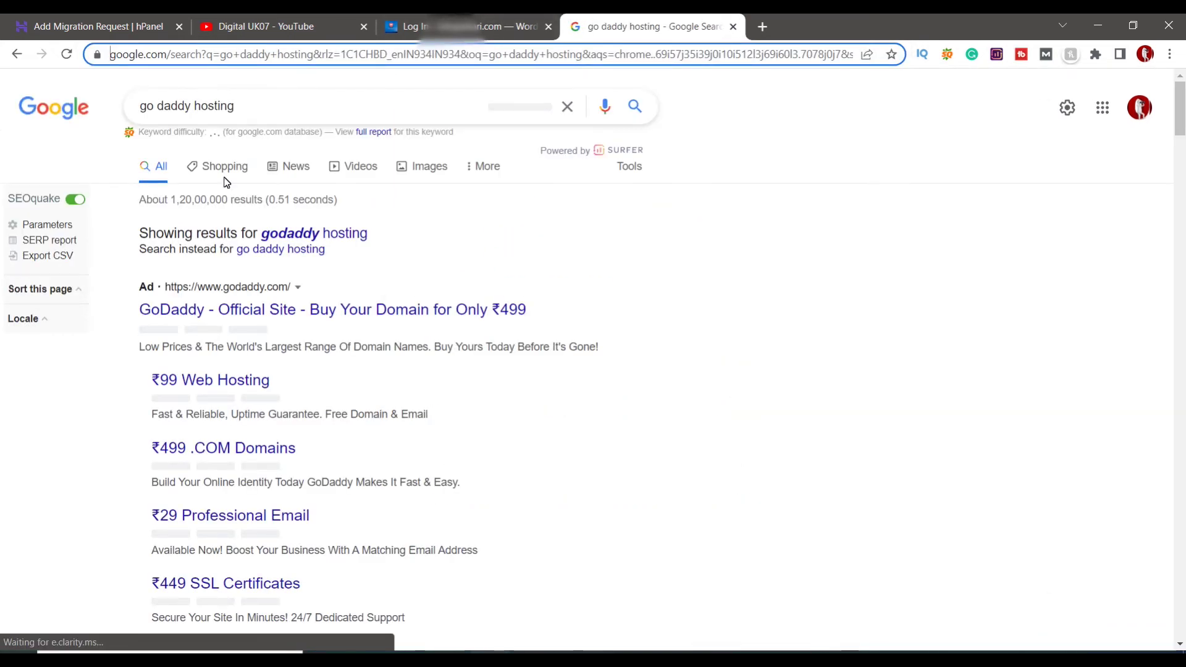
click(270, 312)
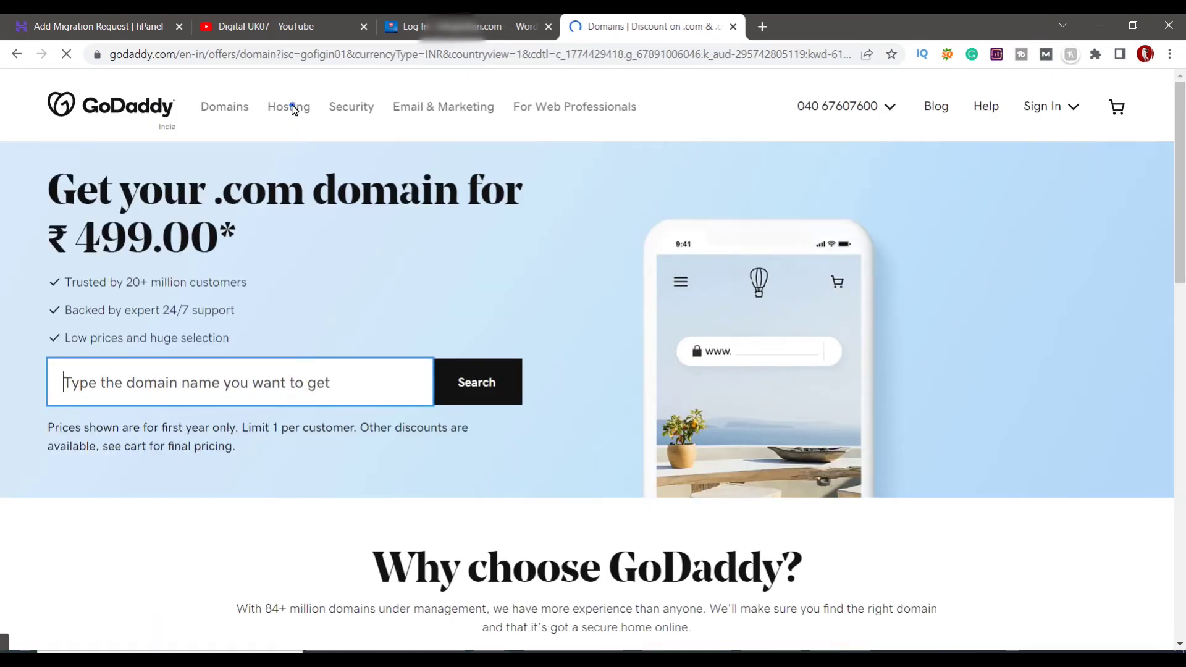
click(293, 108)
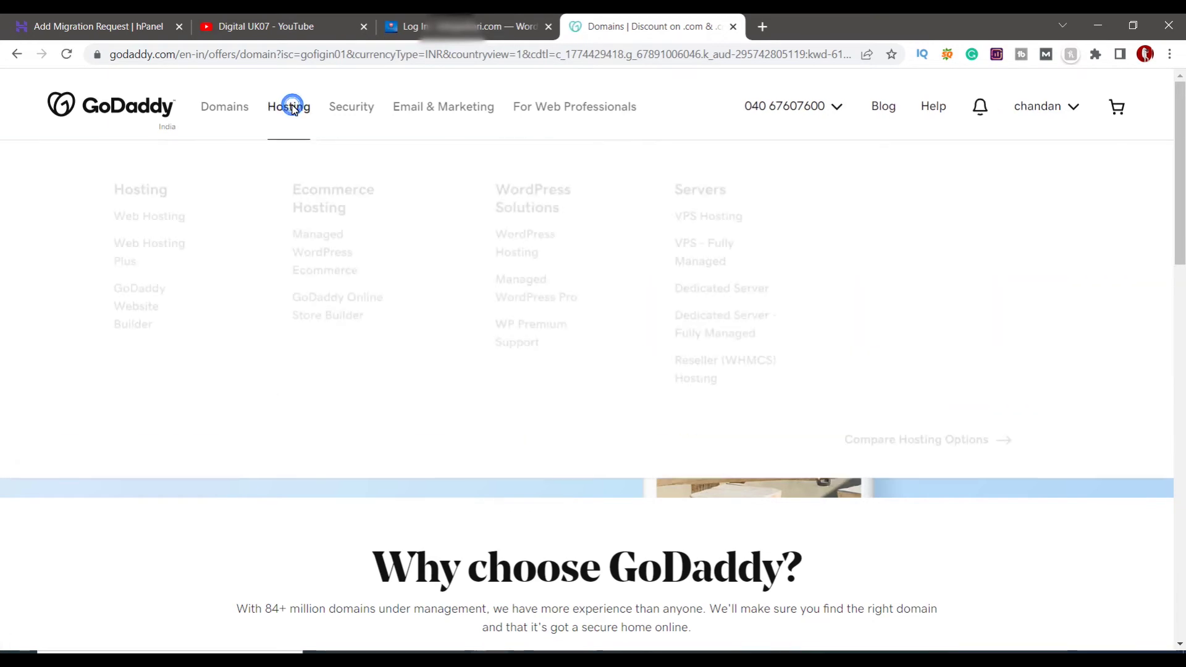
click(299, 109)
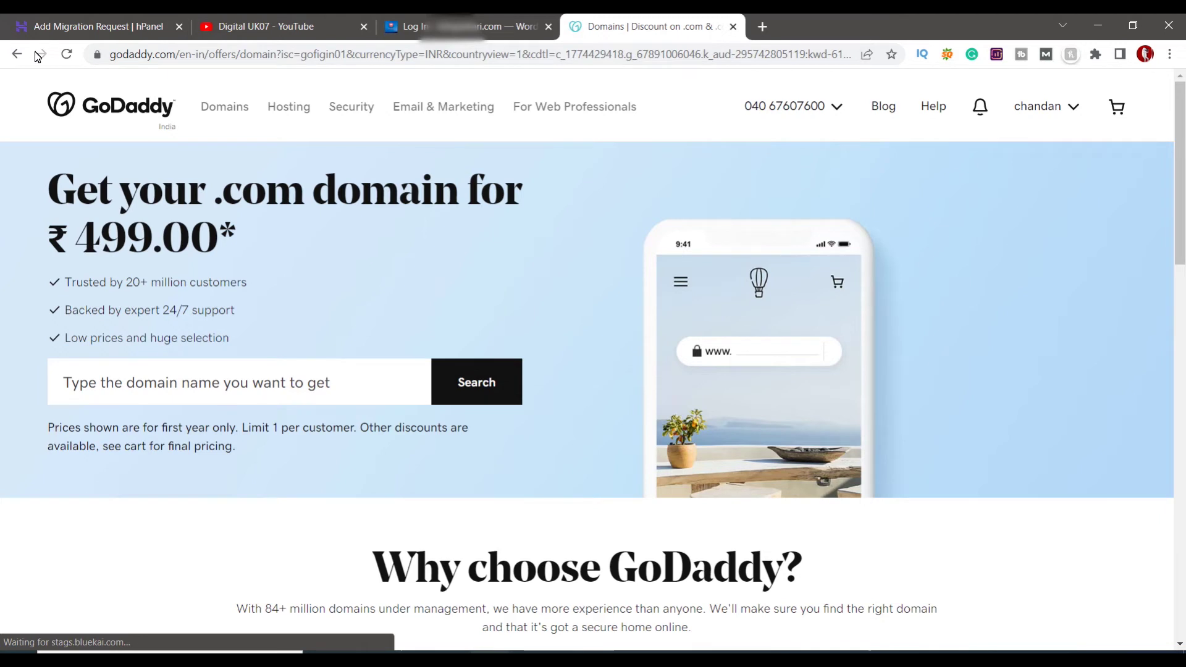
click(116, 59)
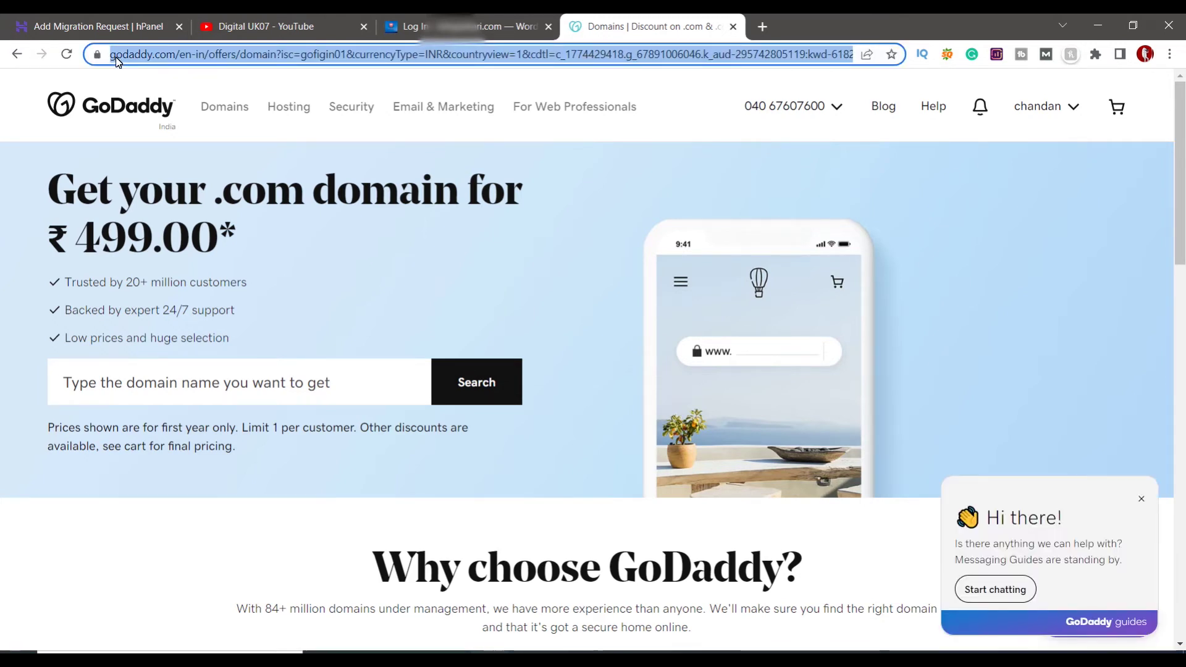
click(187, 55)
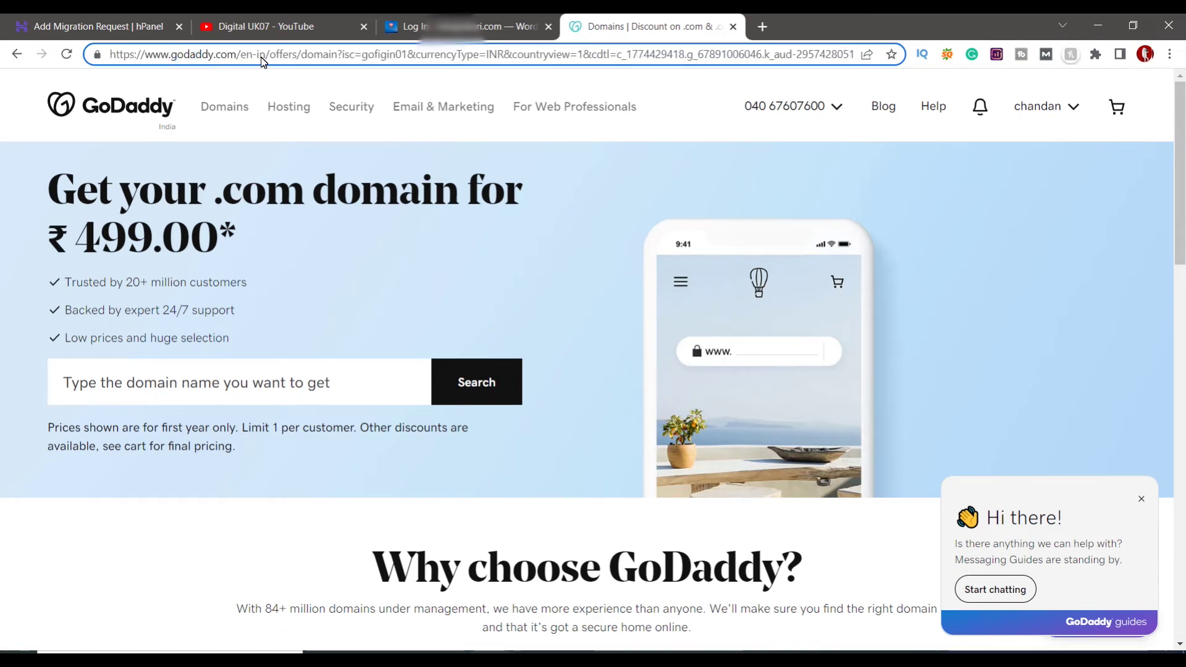
drag(263, 55, 93, 44)
key(ctrl+c)
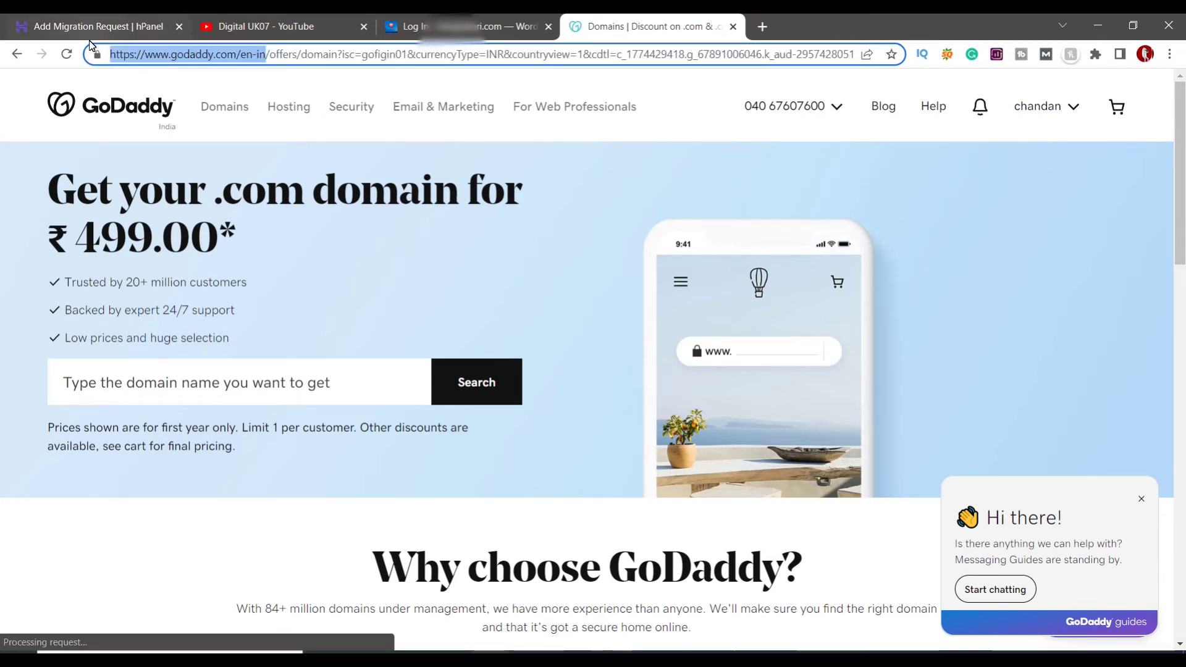
click(496, 19)
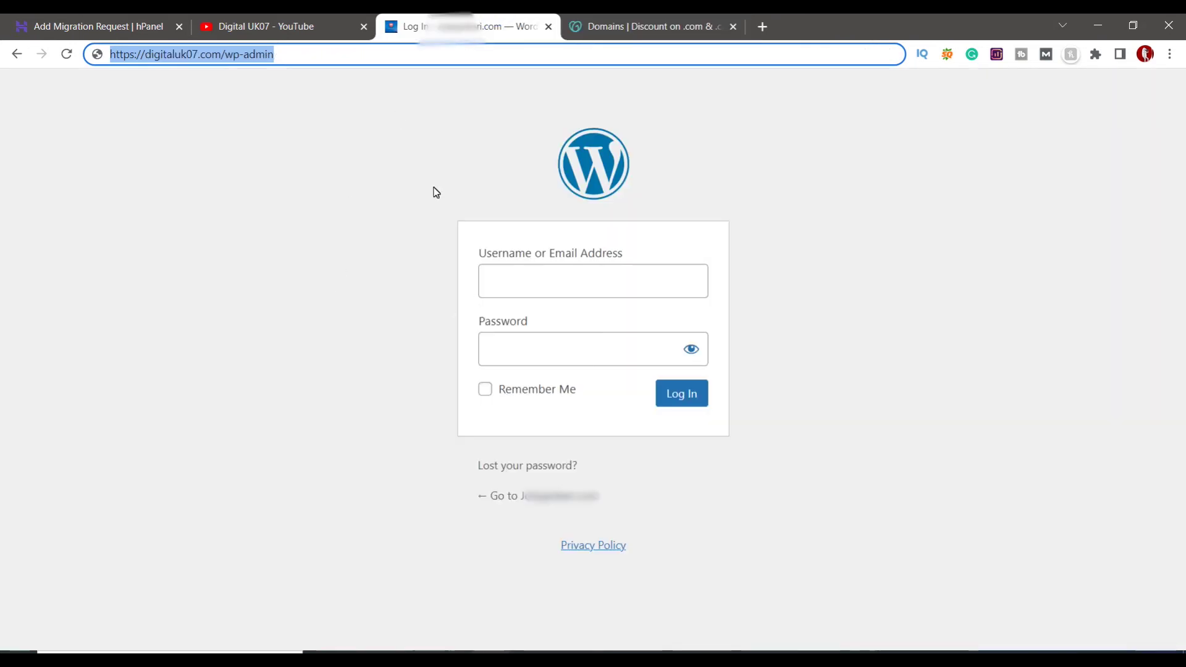
click(62, 25)
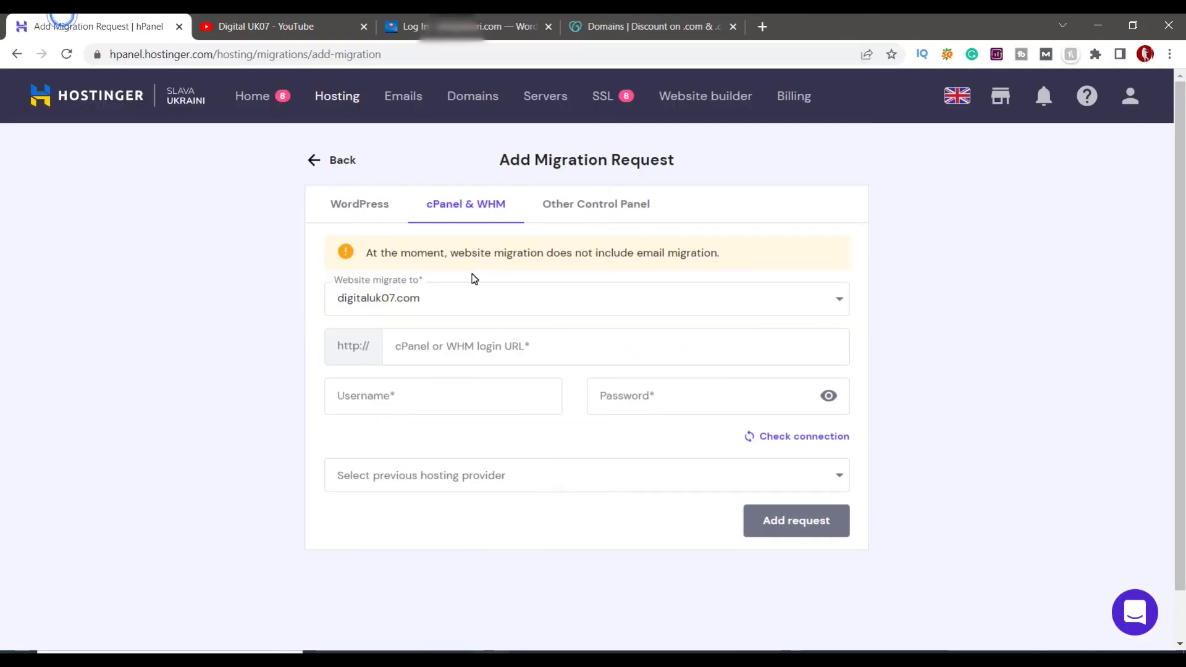
click(453, 360)
key(ctrl+v)
click(918, 406)
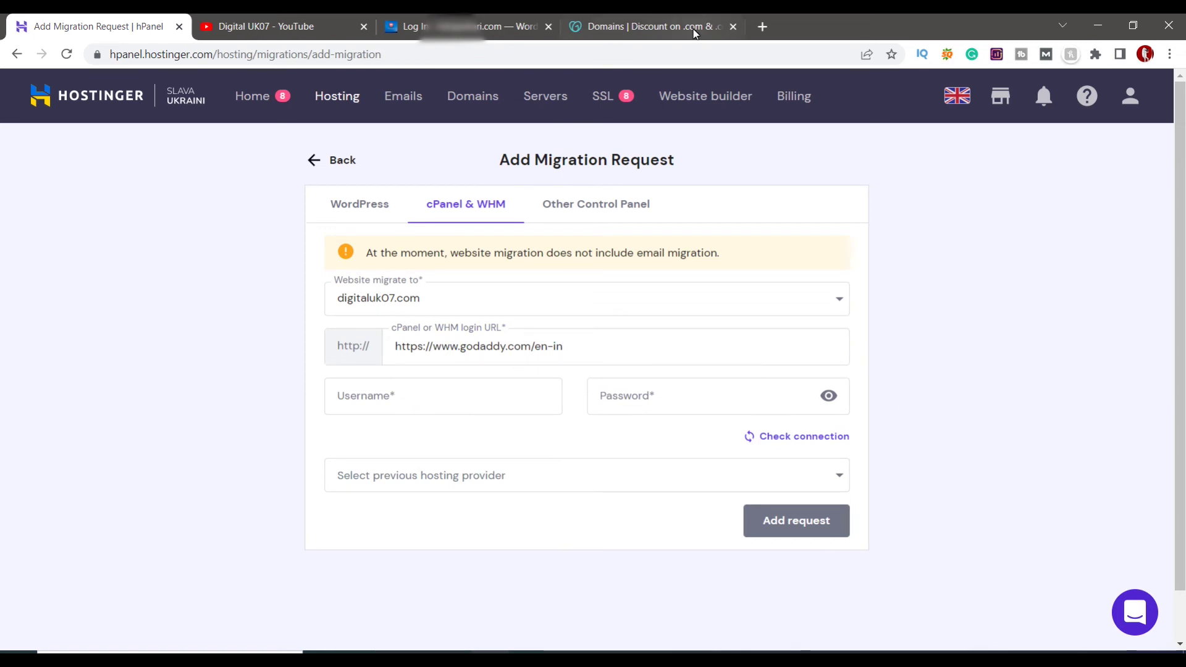
Point out the cPanel username and password fields without filling them, and select HostGator as the previous hosting provider
click(399, 397)
click(727, 398)
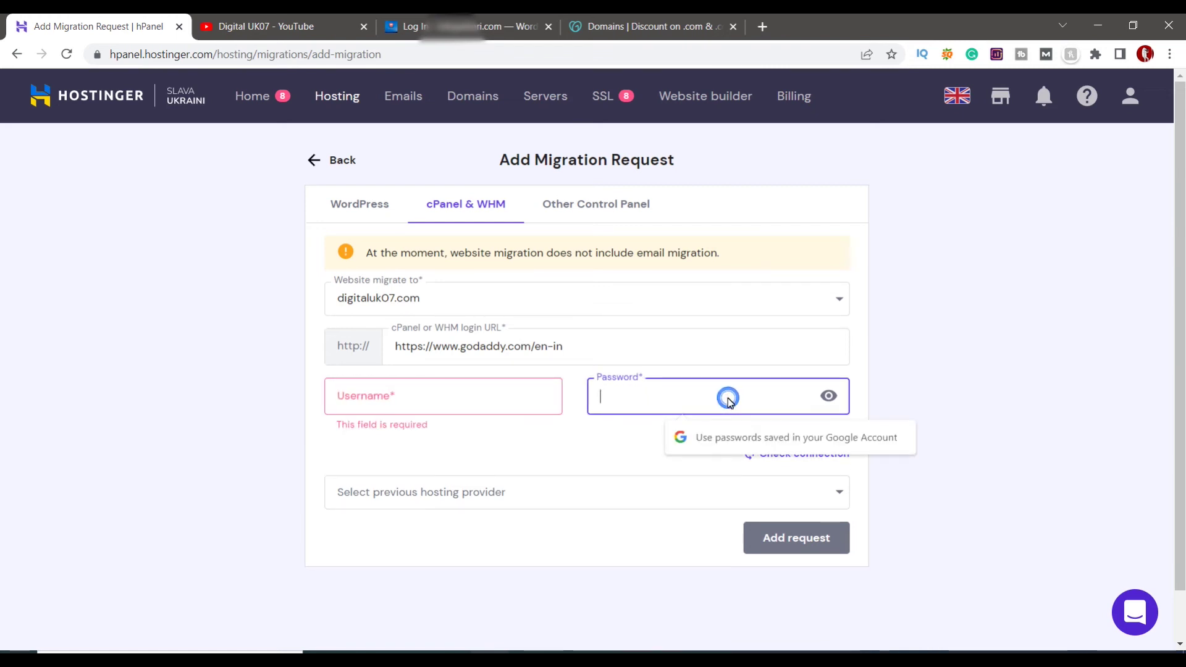
click(939, 403)
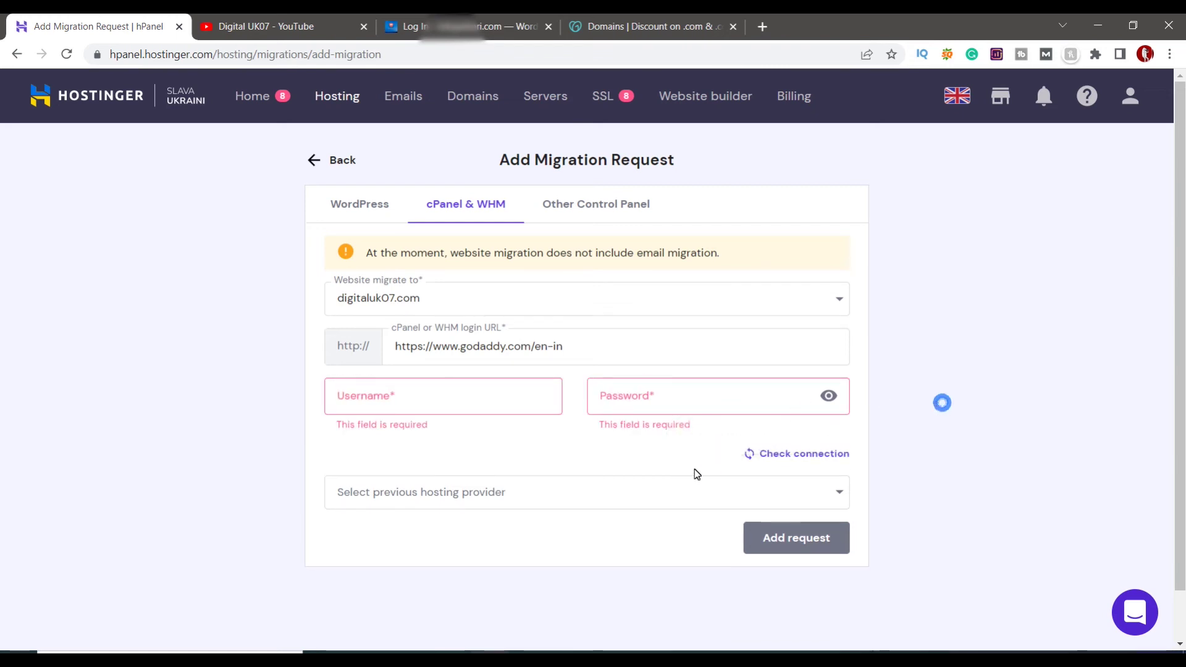
click(605, 498)
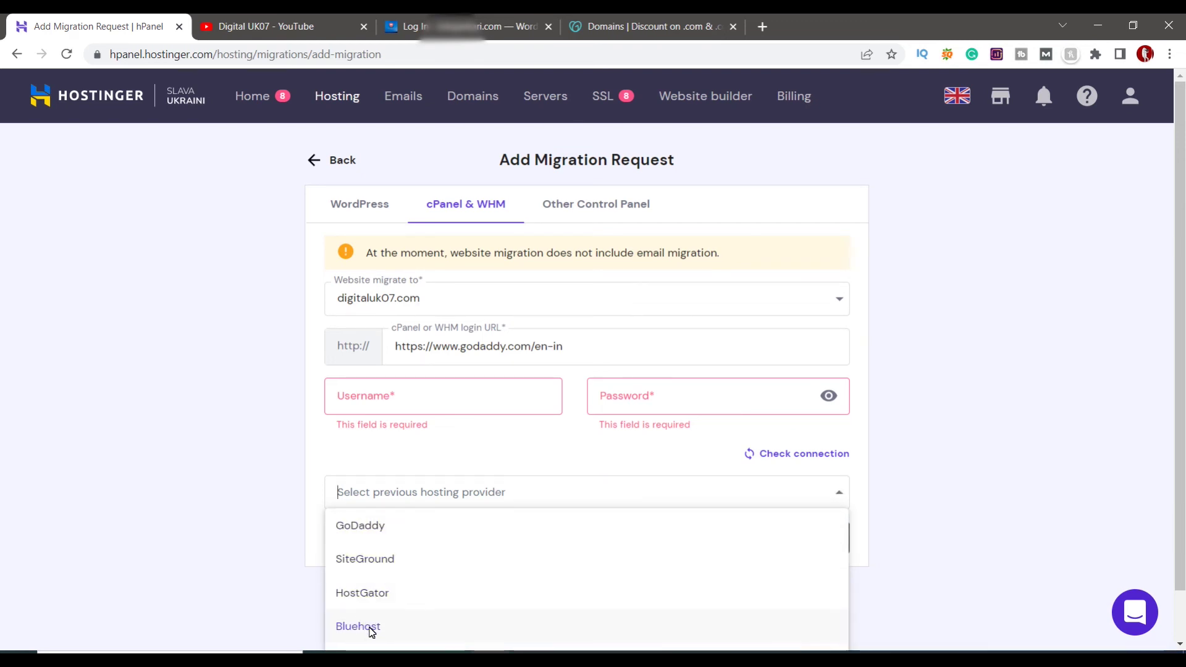
click(364, 594)
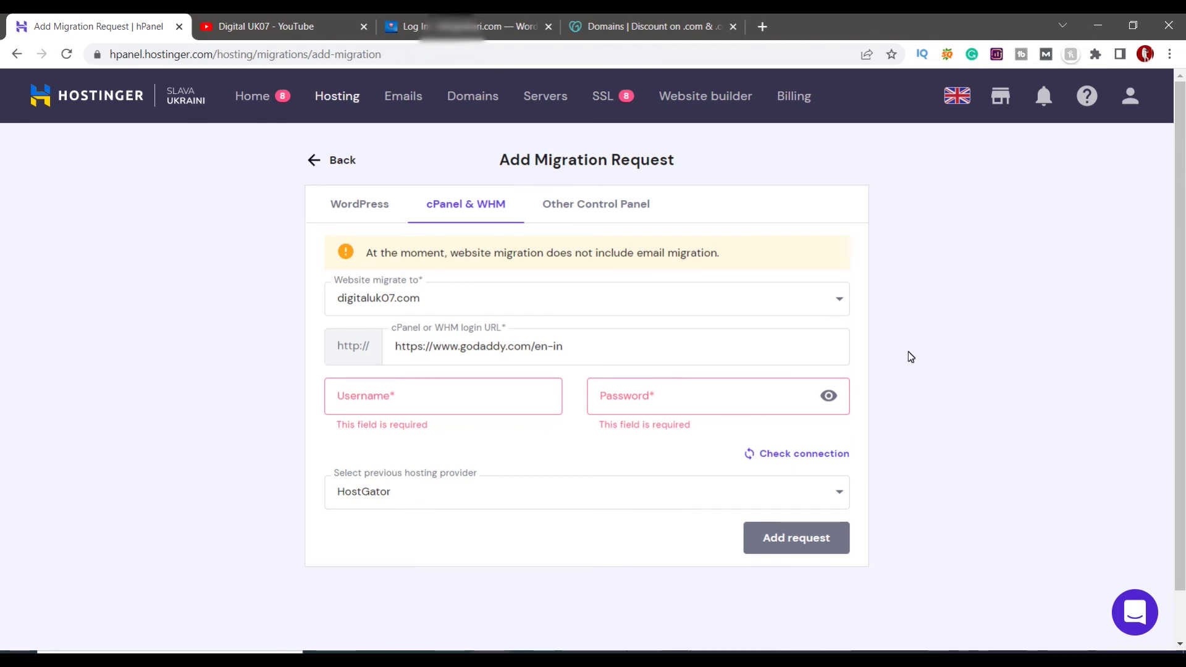
Return to the hPanel home page and open the management page of the Premium Shared Hosting plan
click(245, 99)
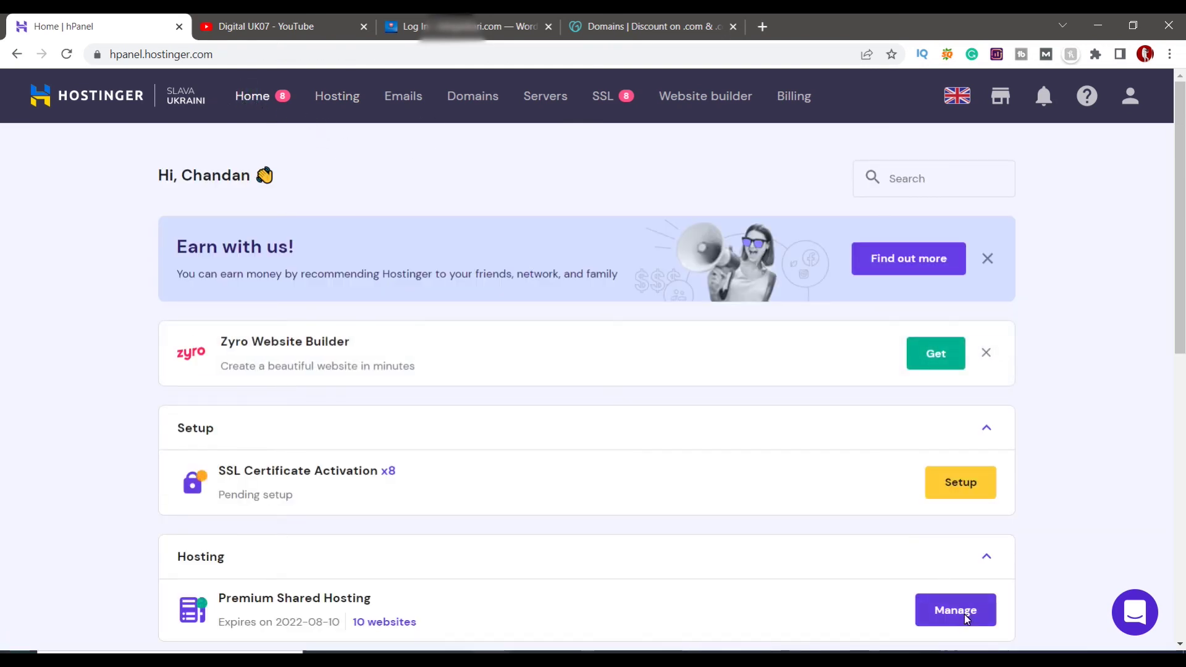
click(954, 610)
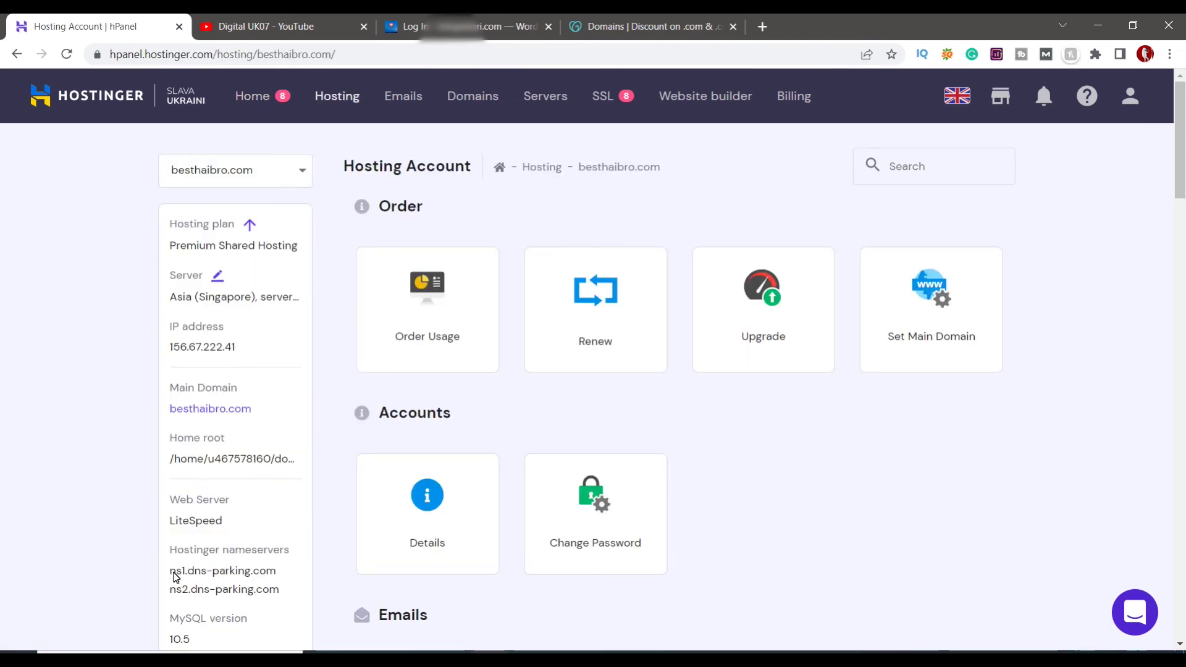
Highlight both Hostinger nameservers in the hosting account details, look at the GoDaddy domain page, and return to hPanel
drag(174, 576, 280, 599)
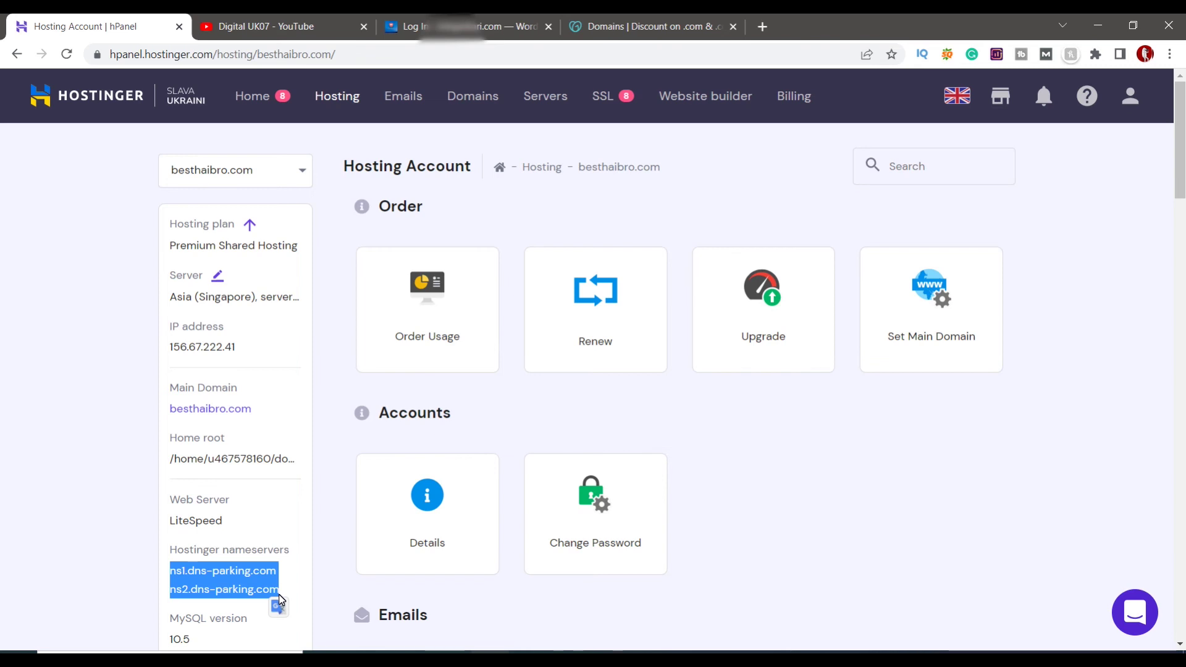
click(194, 573)
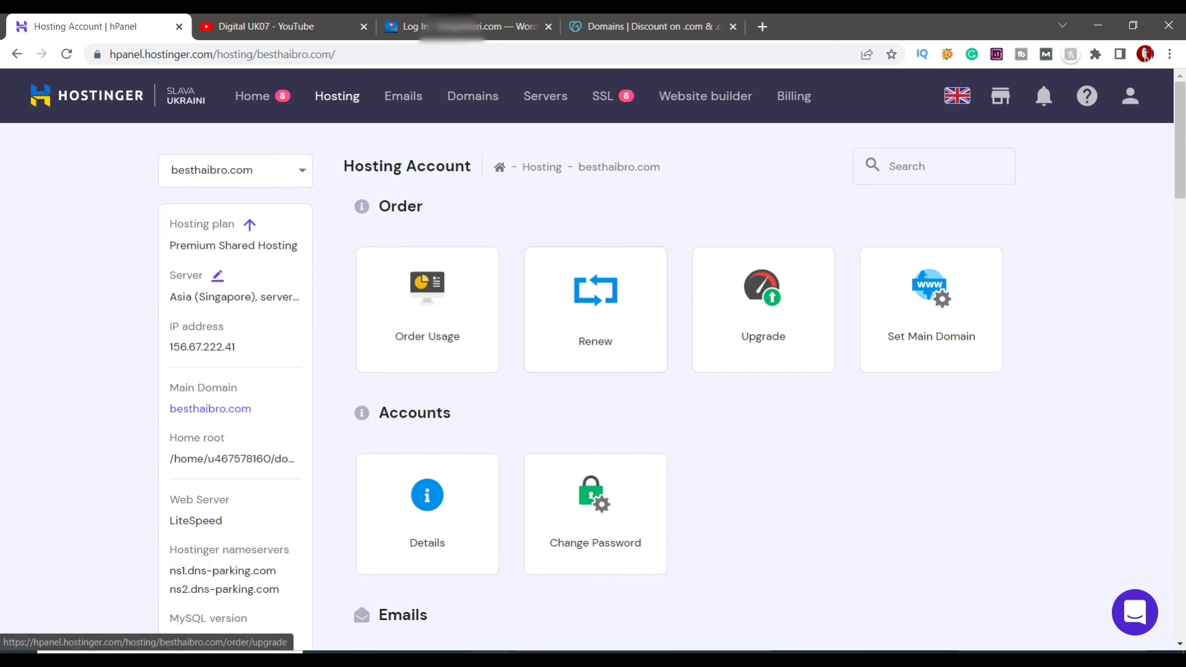
click(657, 22)
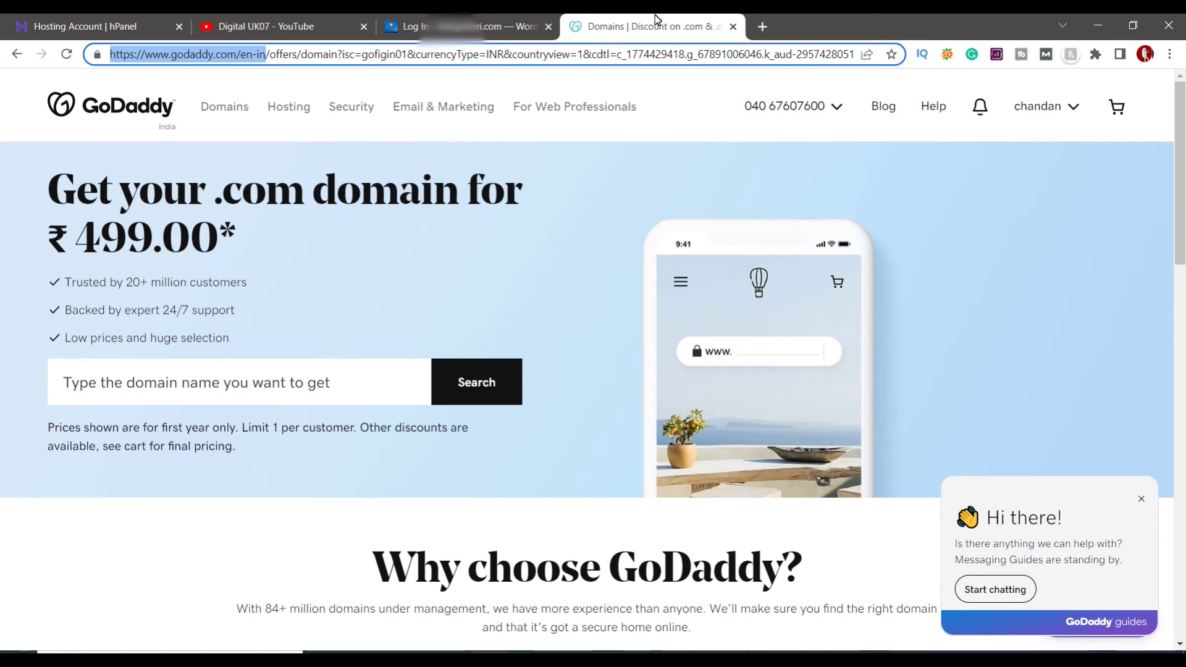
click(5, 22)
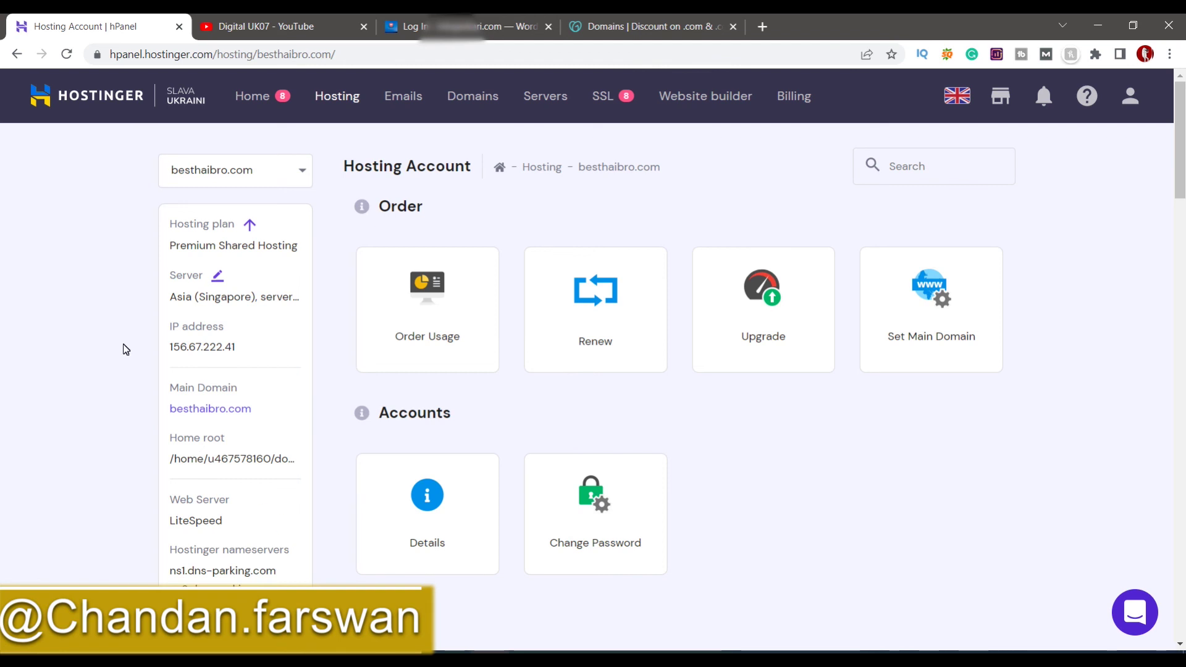
Switch to YouTube to show the Digital UK07 channel's video page and banner, and return to the hPanel hosting account page
click(262, 20)
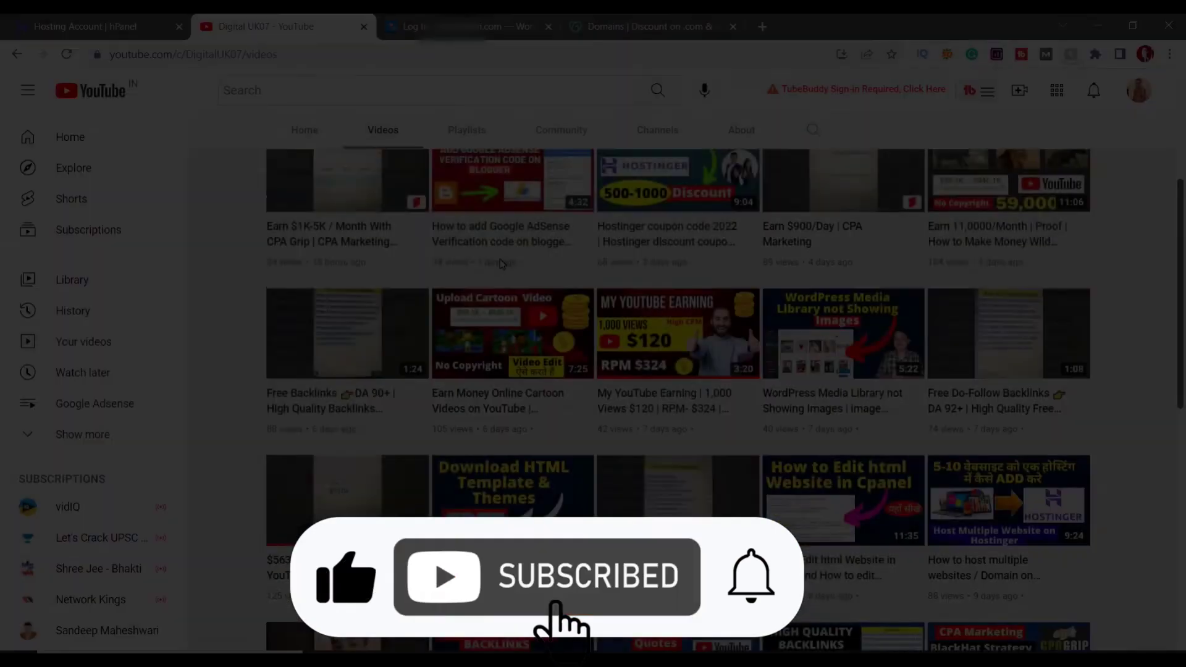
scroll(498, 266, up, 6)
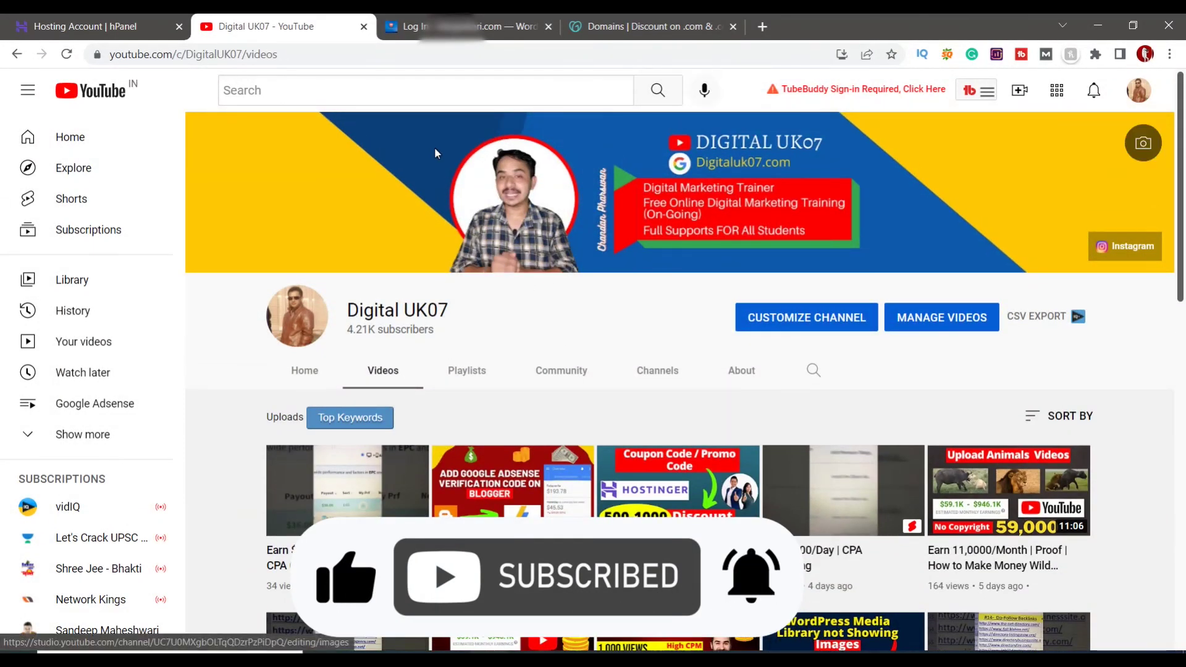
click(85, 19)
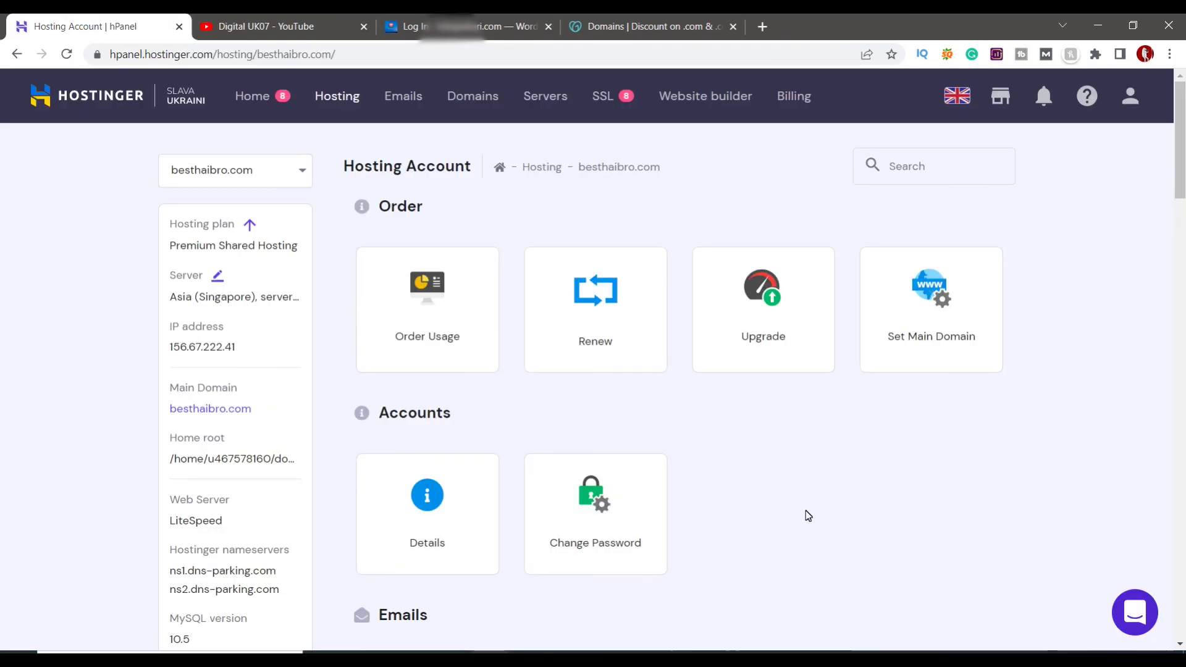